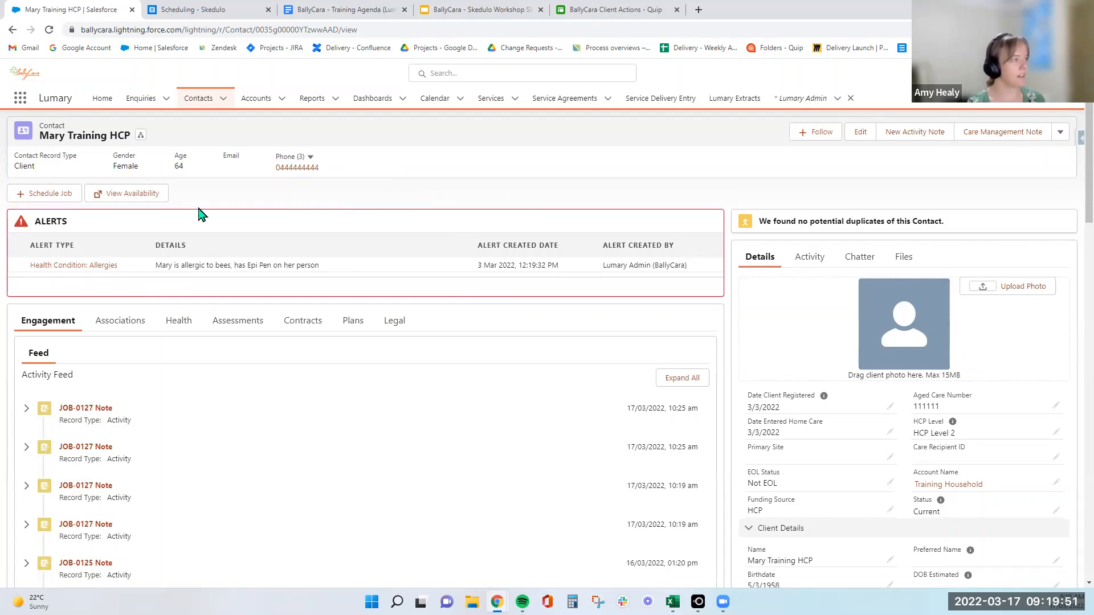
Start a new job for the contact, check worker availability in the Skedulo schedule and set the start time to 13:30.
click(36, 196)
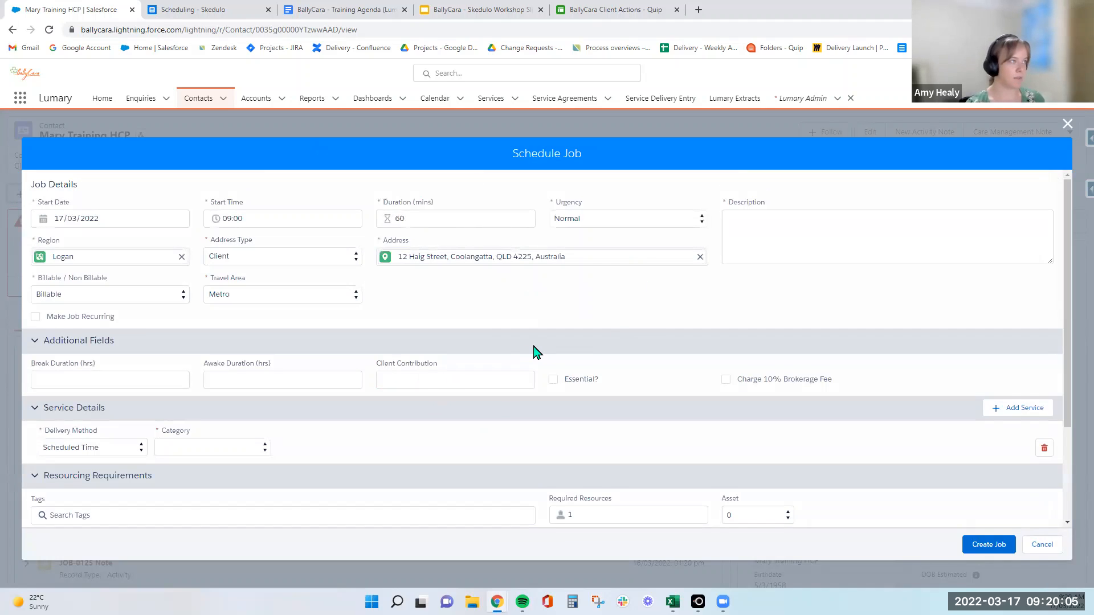
click(206, 10)
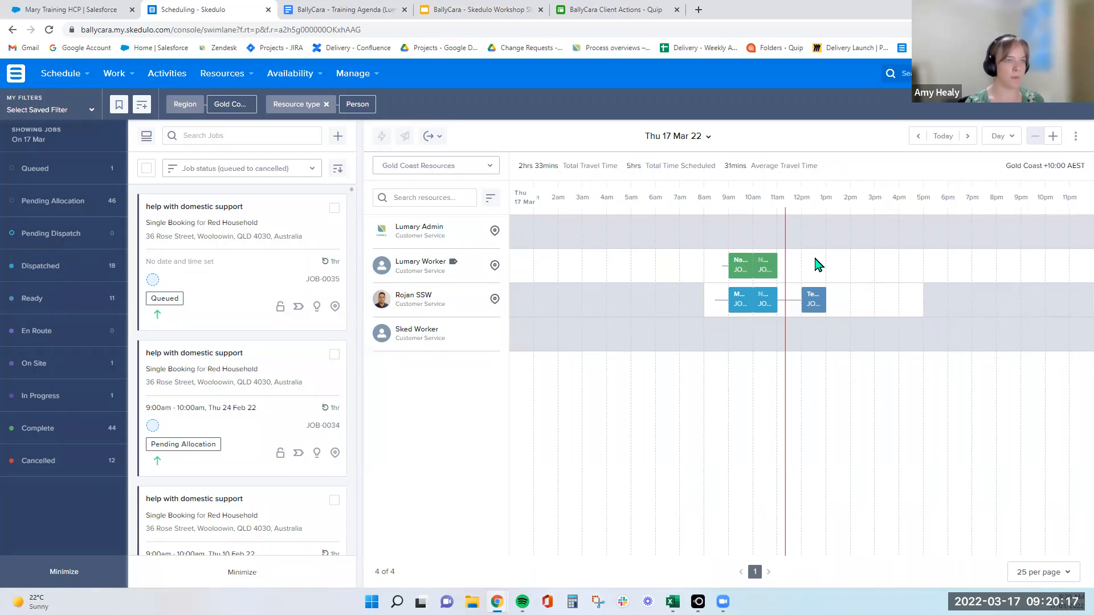
click(57, 14)
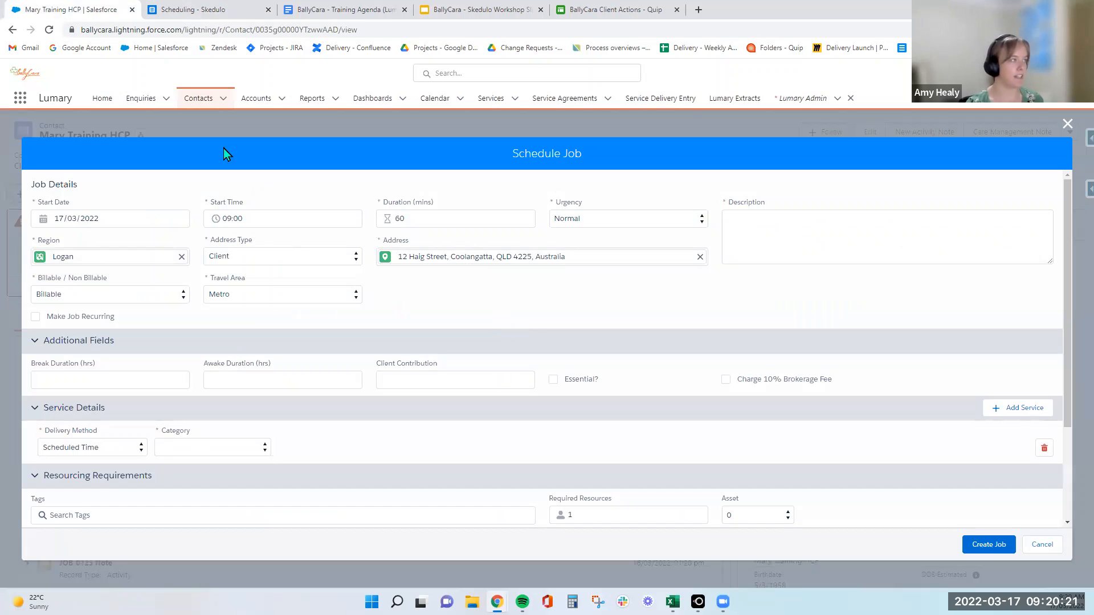
click(255, 220)
scroll(232, 293, down, 4)
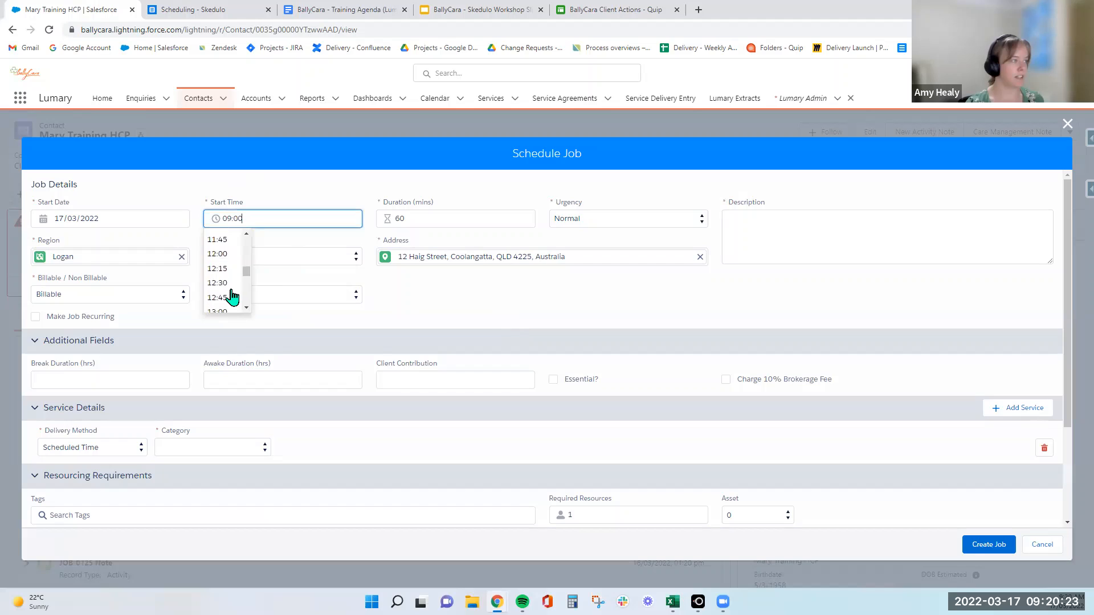
click(231, 284)
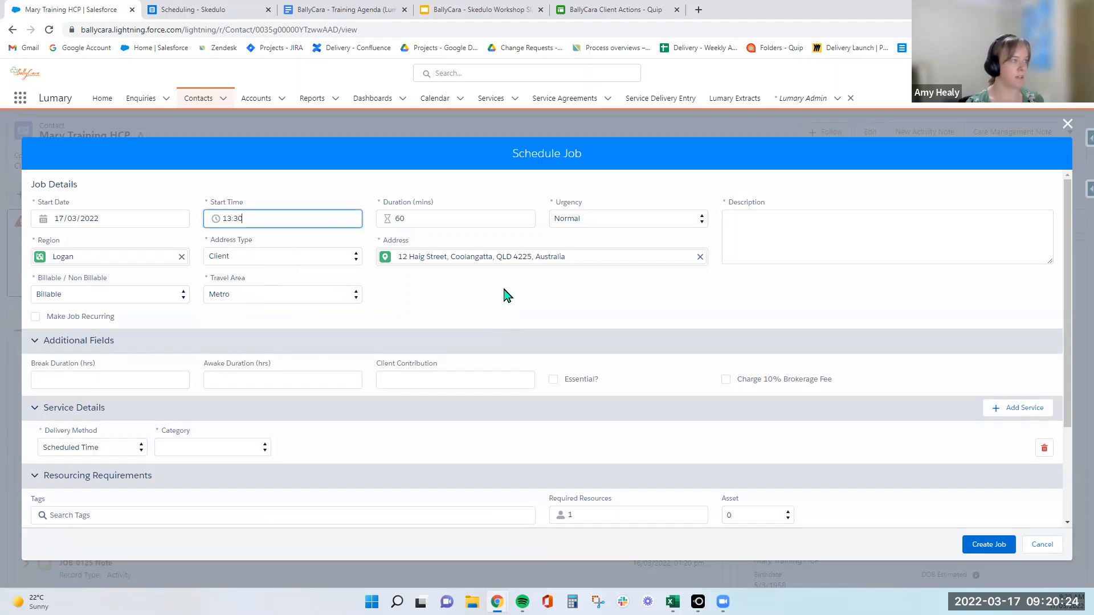
Enter Training as the job description and change the region to Gold Coast.
click(835, 227)
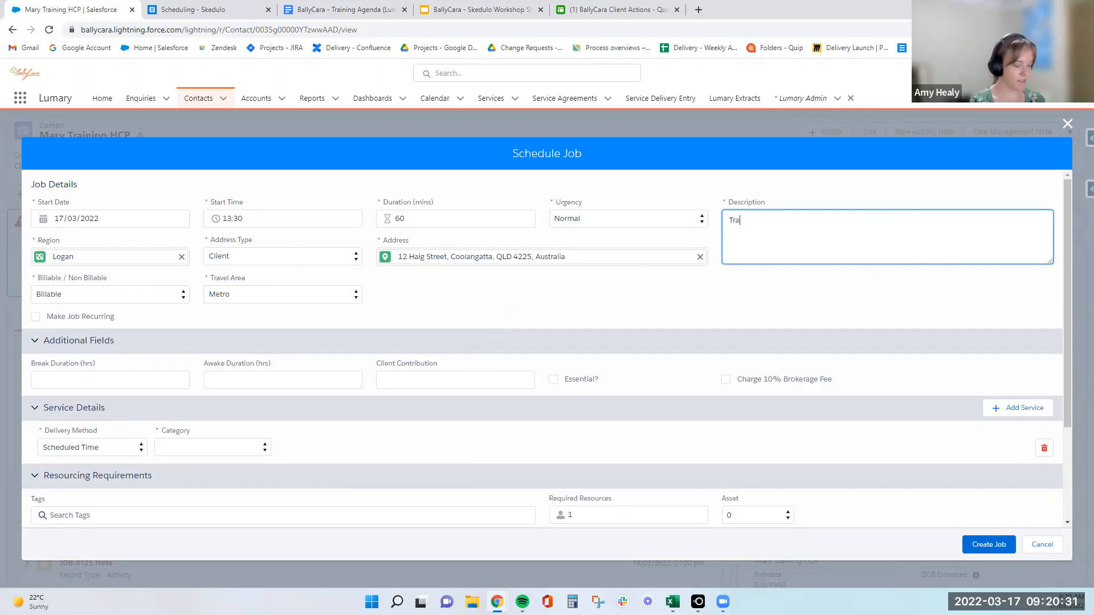
click(181, 257)
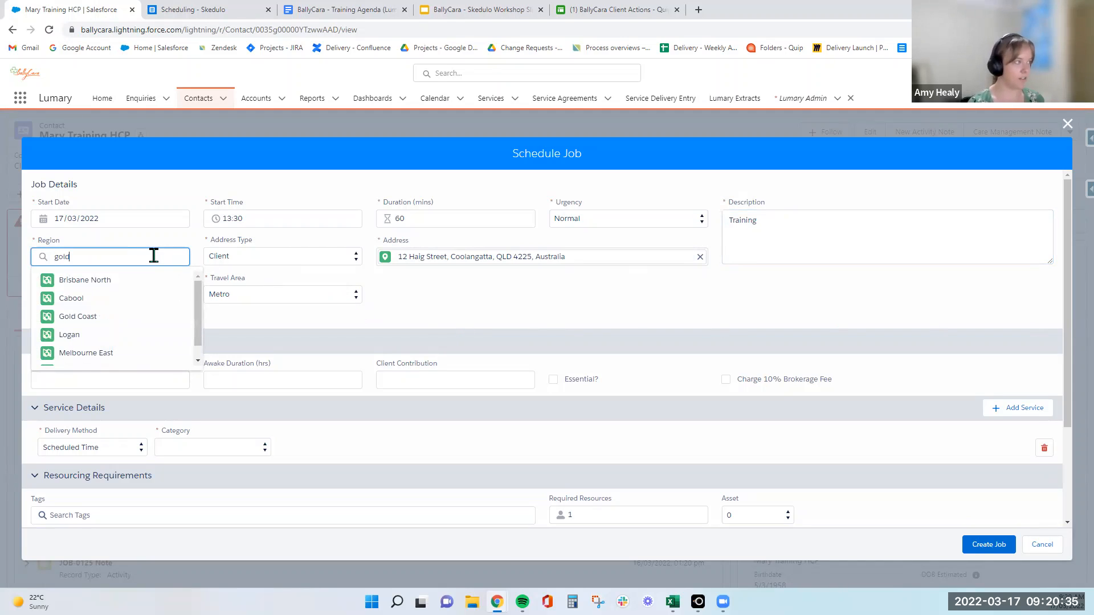
text(gold)
click(171, 280)
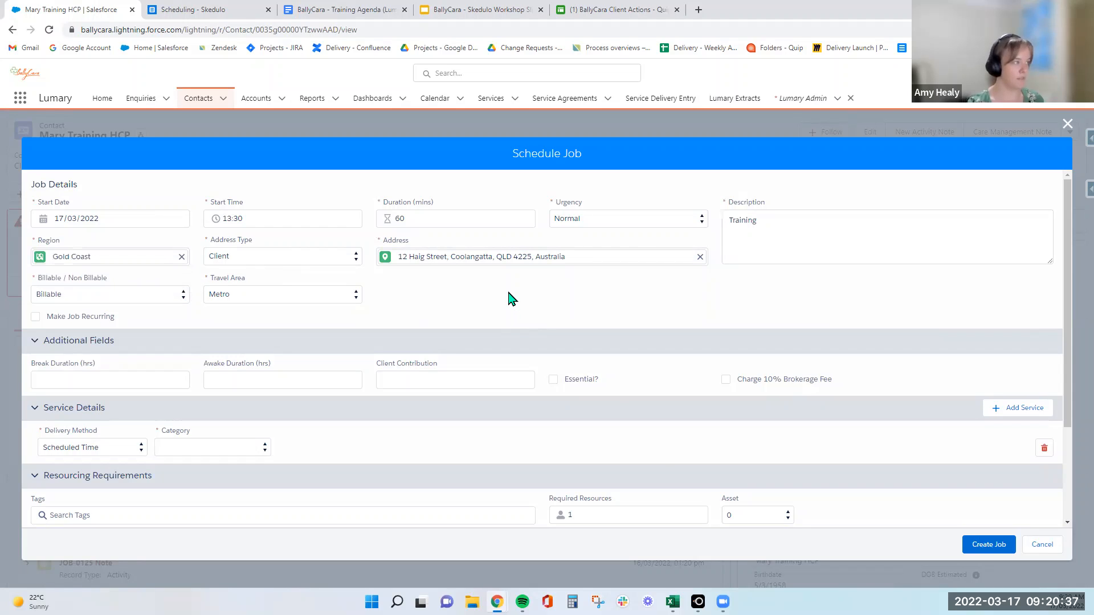
Set the service to Workers Actual Time, category Home Care Package, with the Exercise Physiology 1:1 Client's Home Rate agreement item.
scroll(545, 305, down, 1)
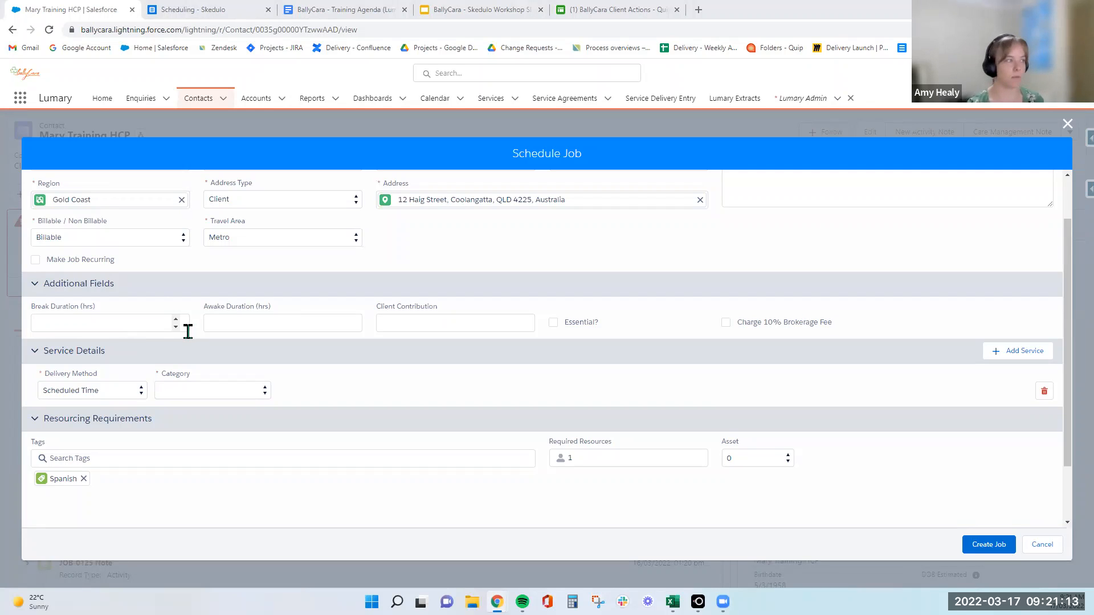
scroll(456, 359, up, 1)
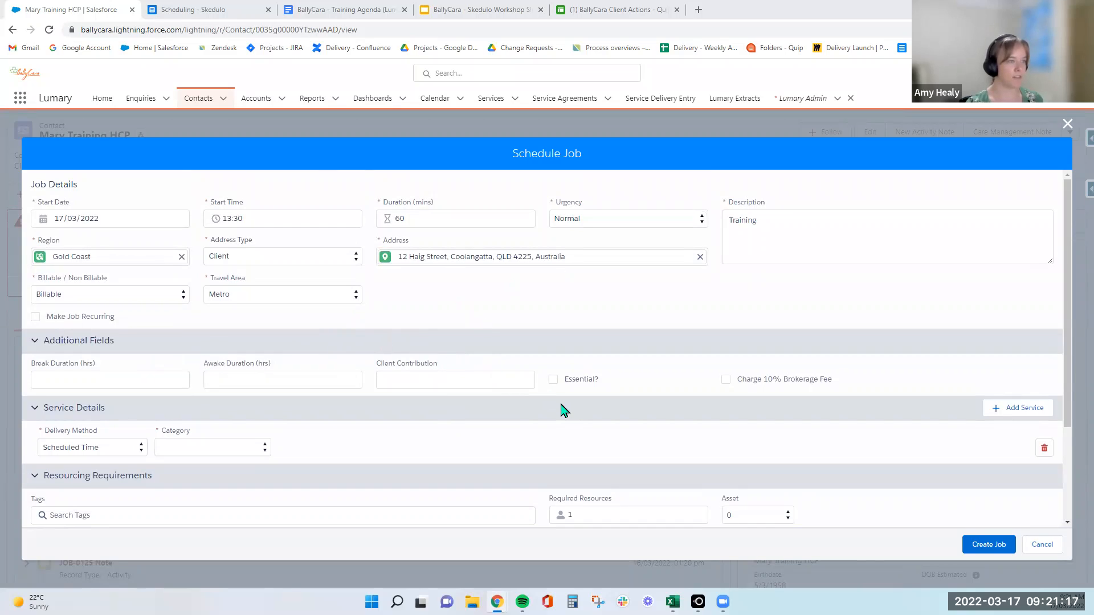
scroll(445, 446, down, 1)
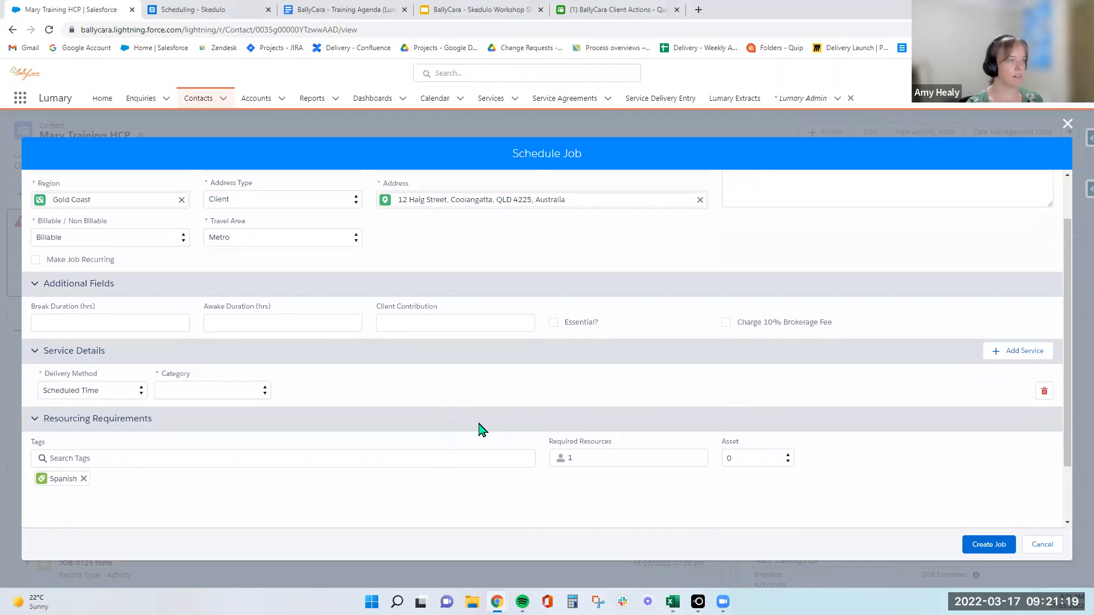
click(99, 392)
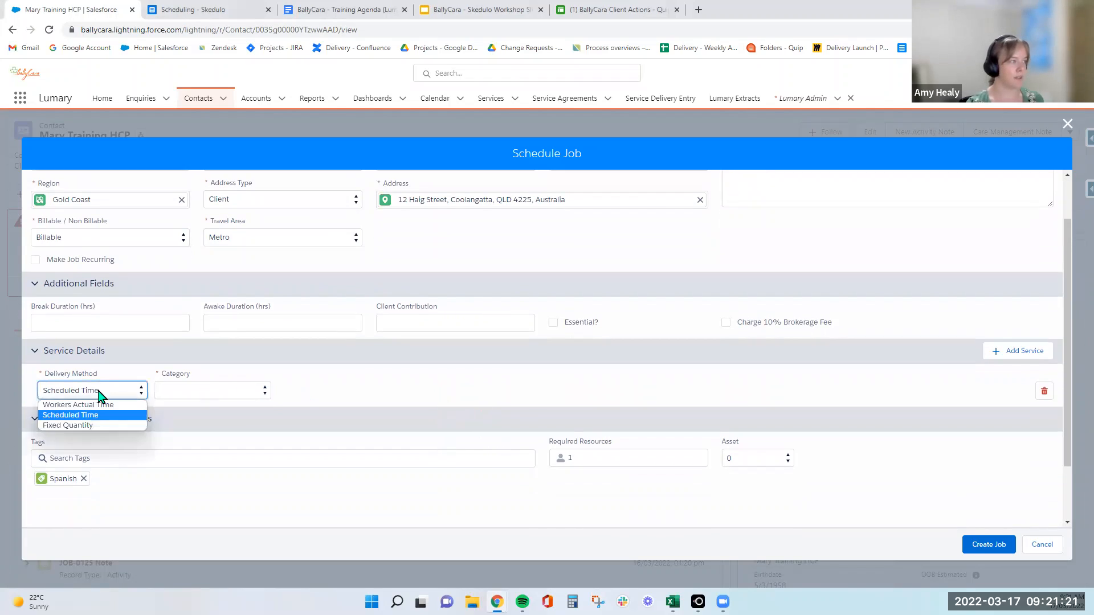
click(100, 403)
click(226, 393)
click(241, 415)
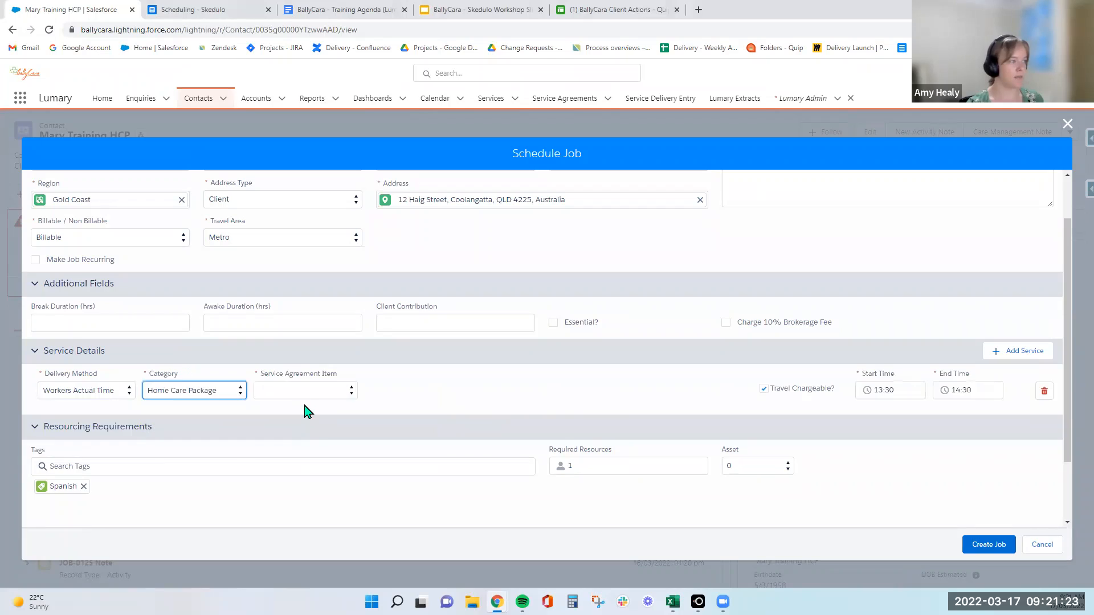
click(331, 392)
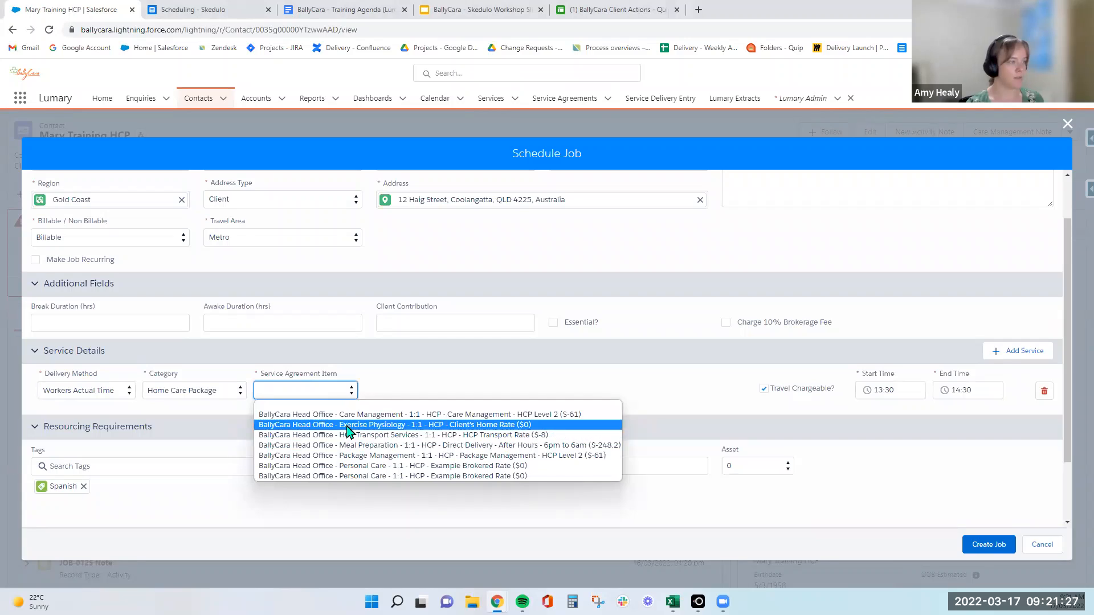
click(348, 425)
click(466, 393)
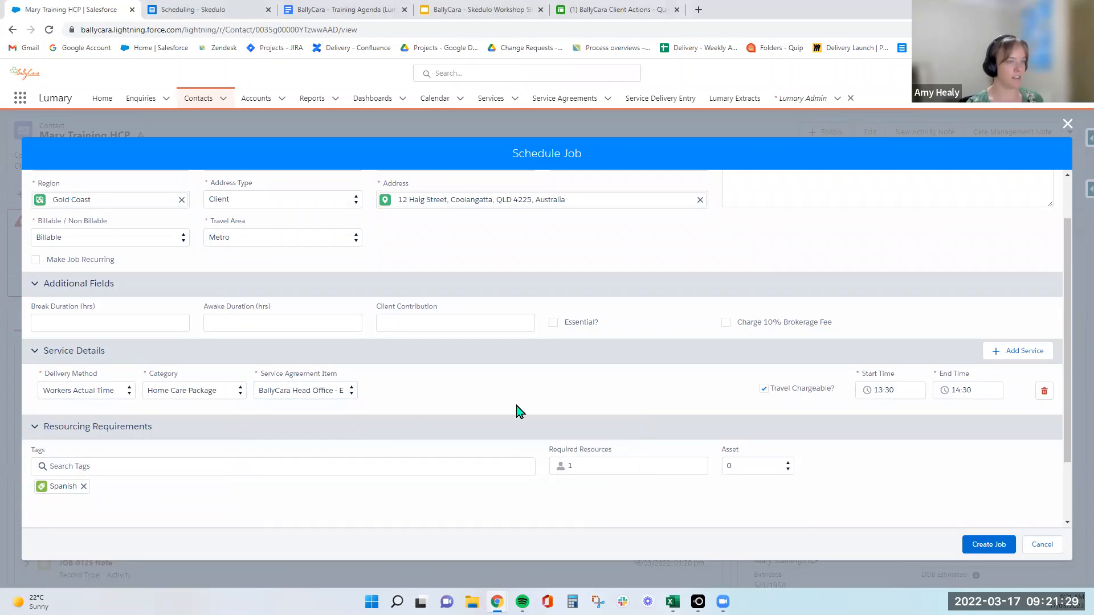
Remove the Spanish tag and create the job, resolving the contract warning with ALL JOBS.
click(84, 486)
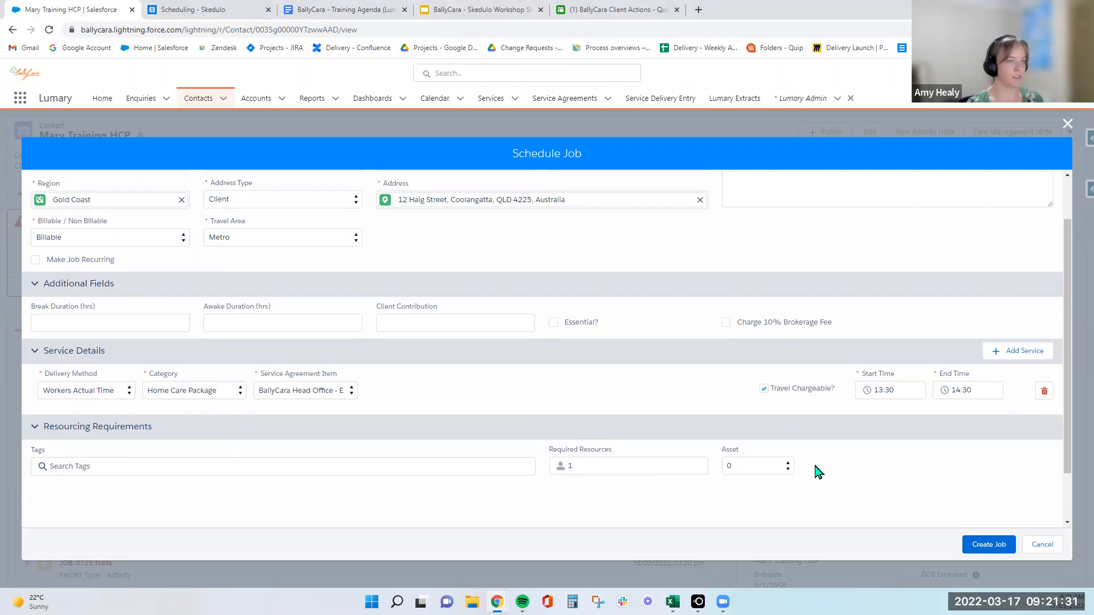
click(976, 541)
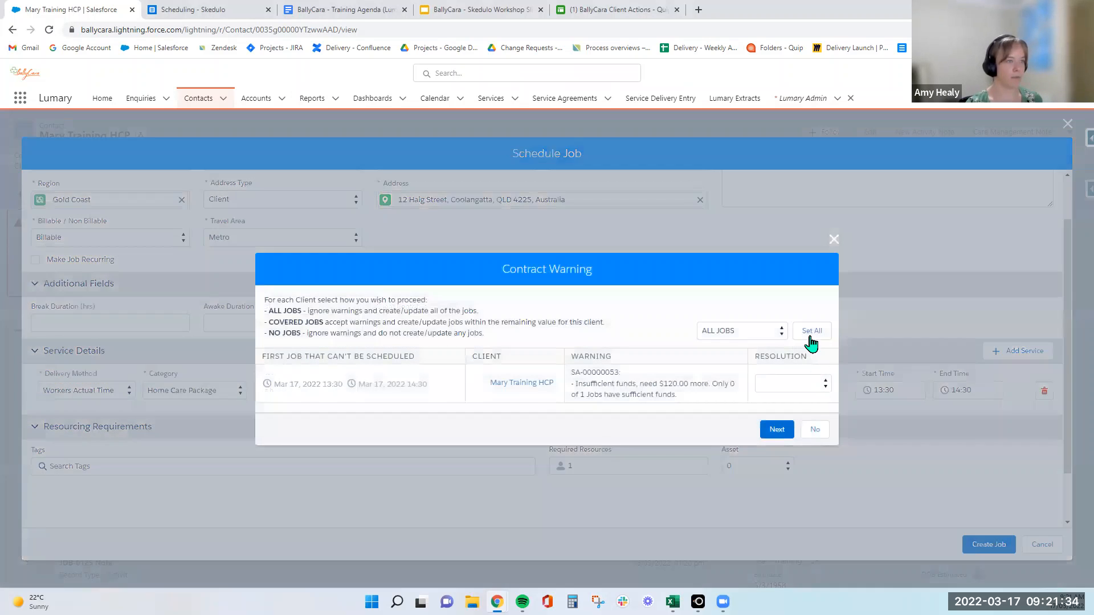
click(811, 336)
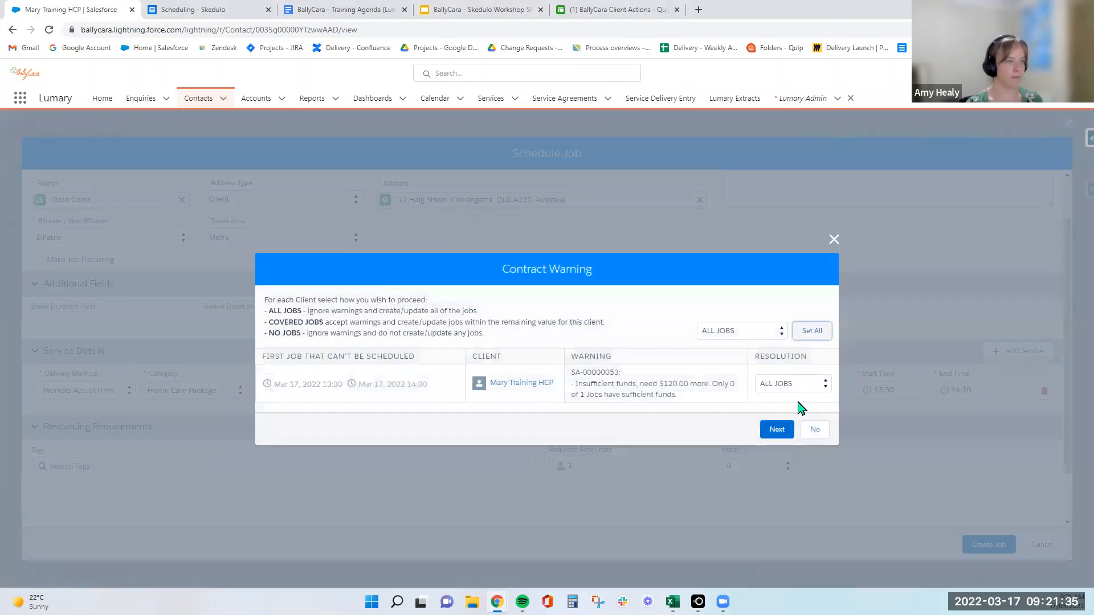
click(785, 431)
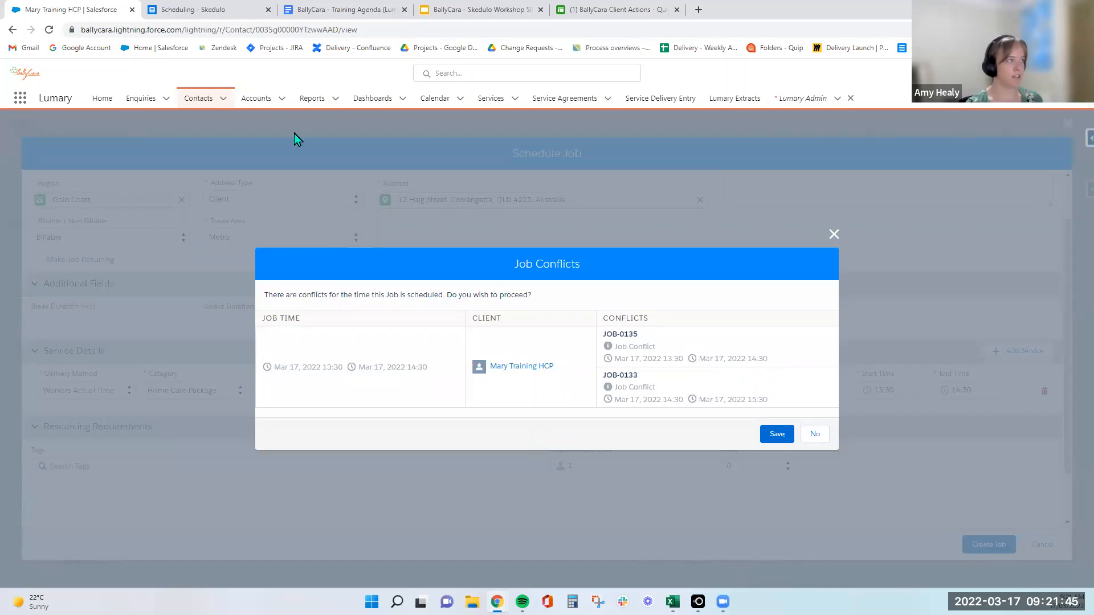
Look at the Skedulo schedule, return to the Salesforce job and save it despite the job conflicts.
click(215, 10)
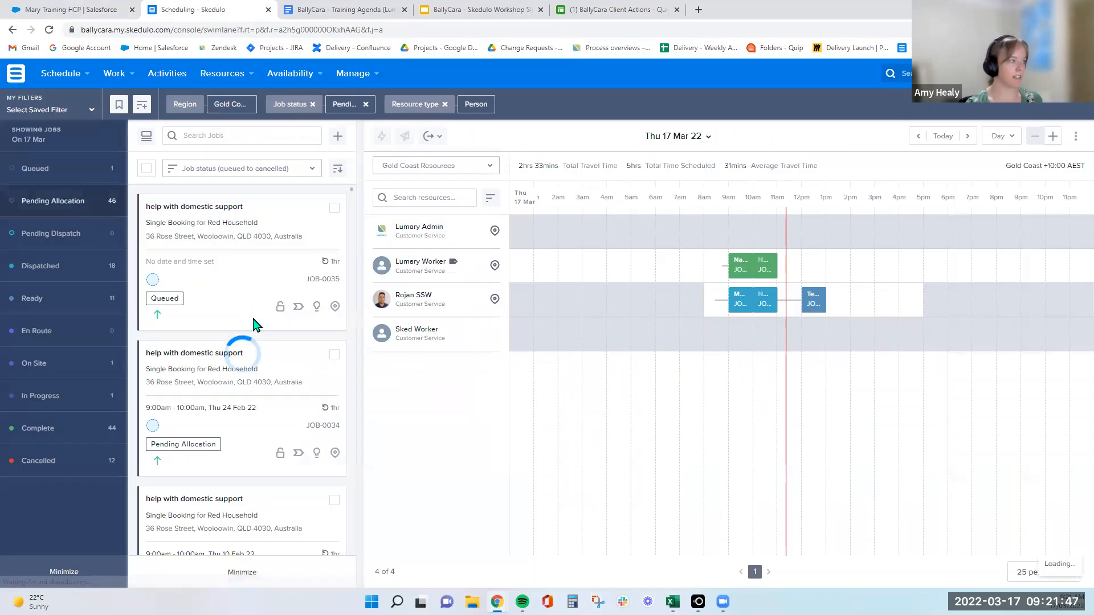
click(72, 10)
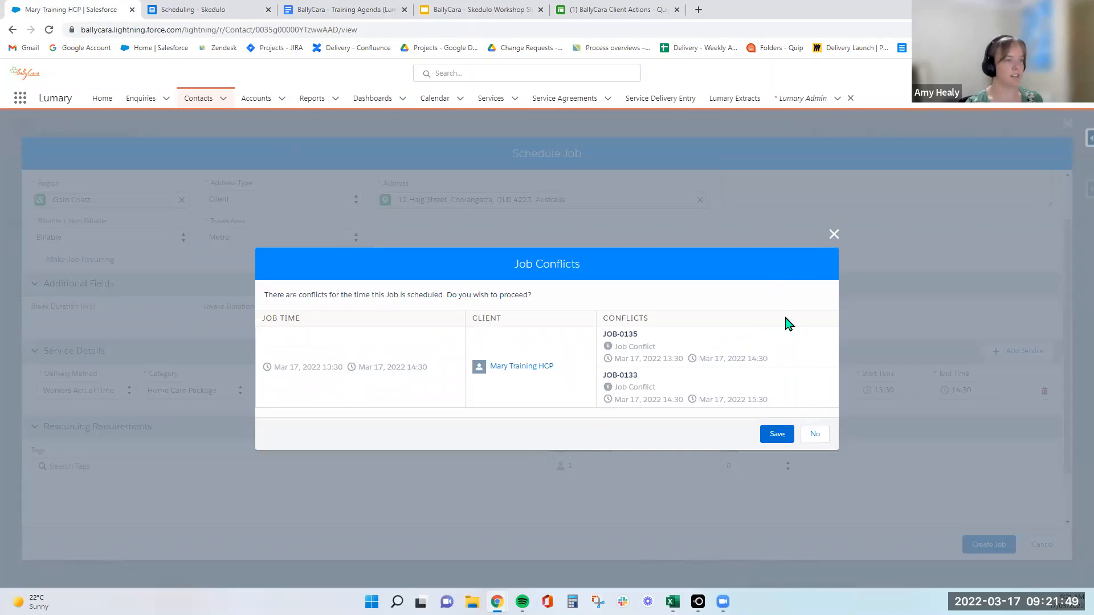
click(777, 441)
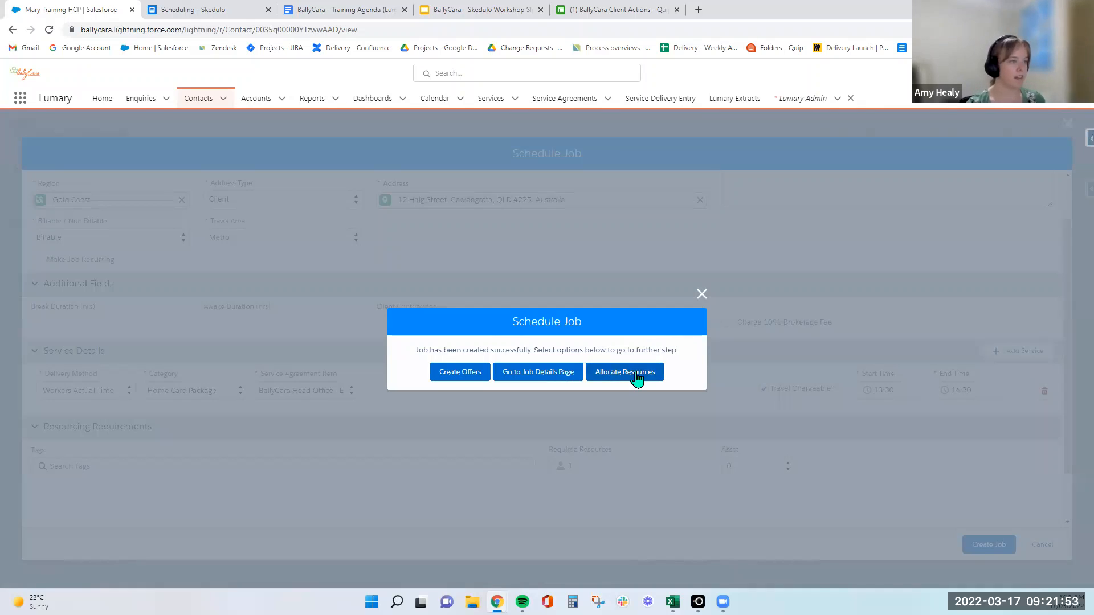
Open resource allocation for the new job and allocate Lumary Worker, comparing with the Skedulo schedule.
click(636, 376)
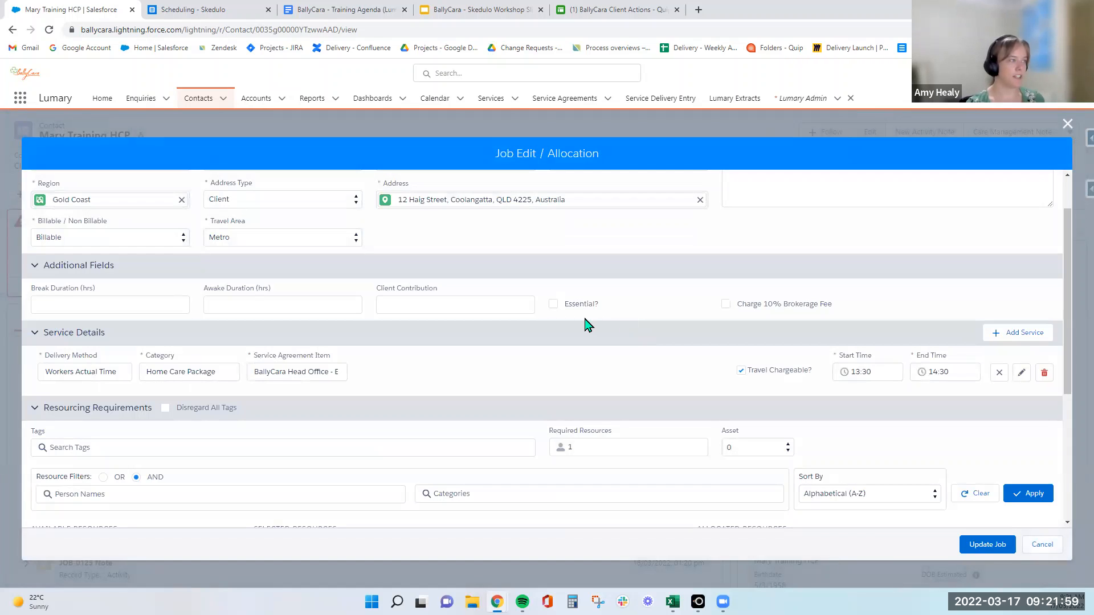
scroll(587, 325, down, 2)
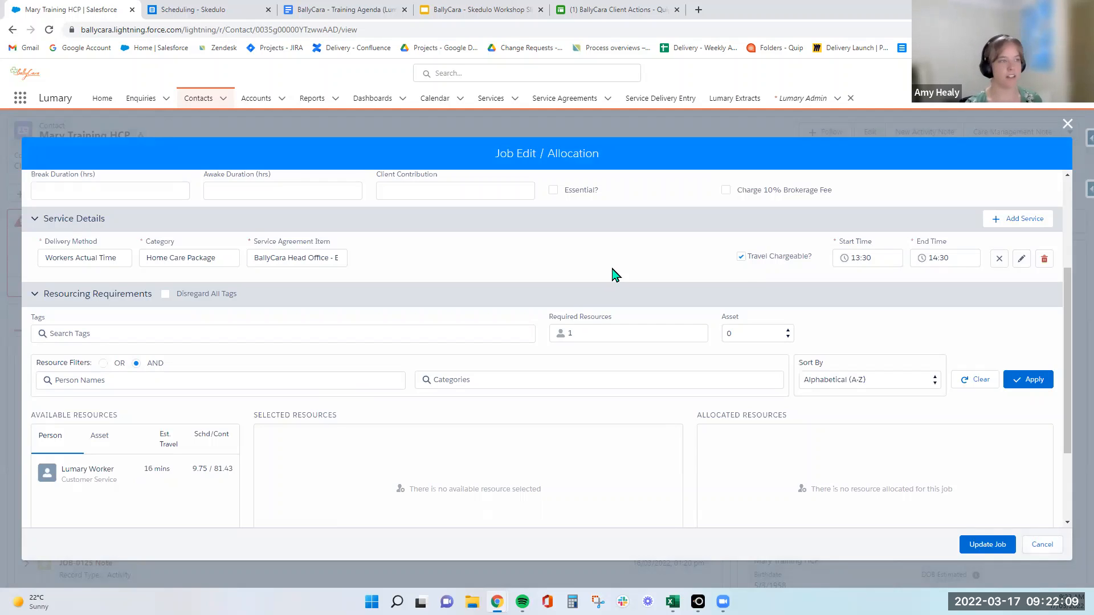
scroll(612, 275, down, 1)
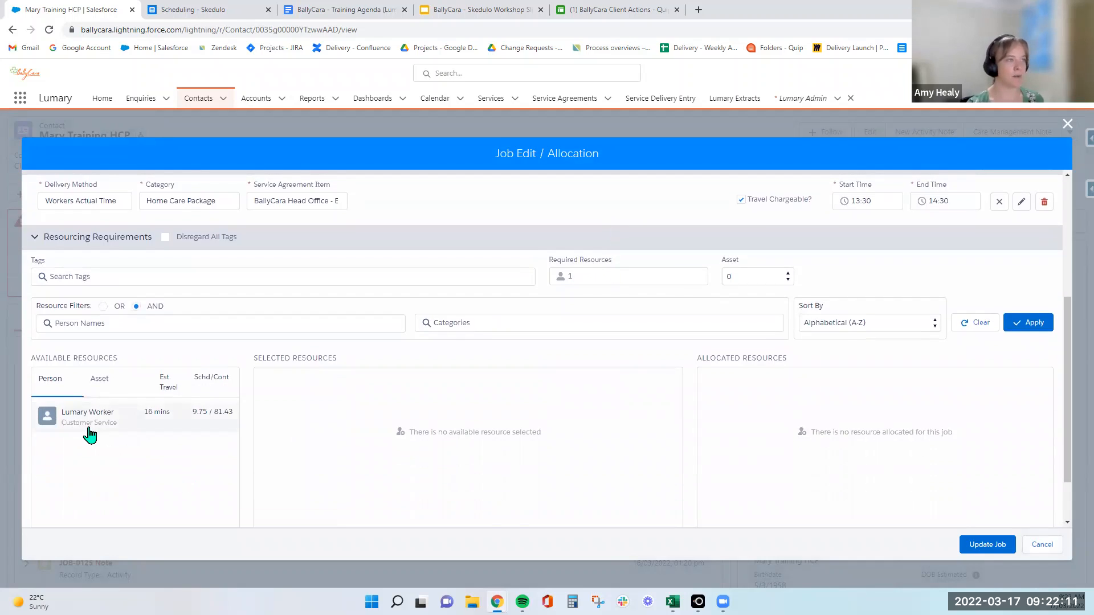
click(88, 413)
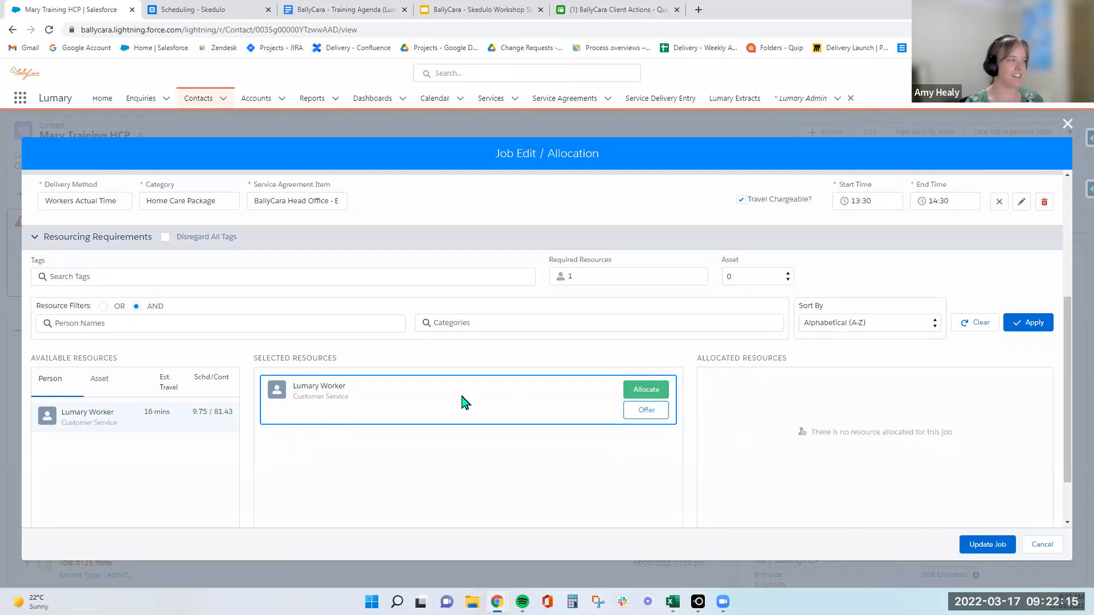
scroll(488, 408, down, 1)
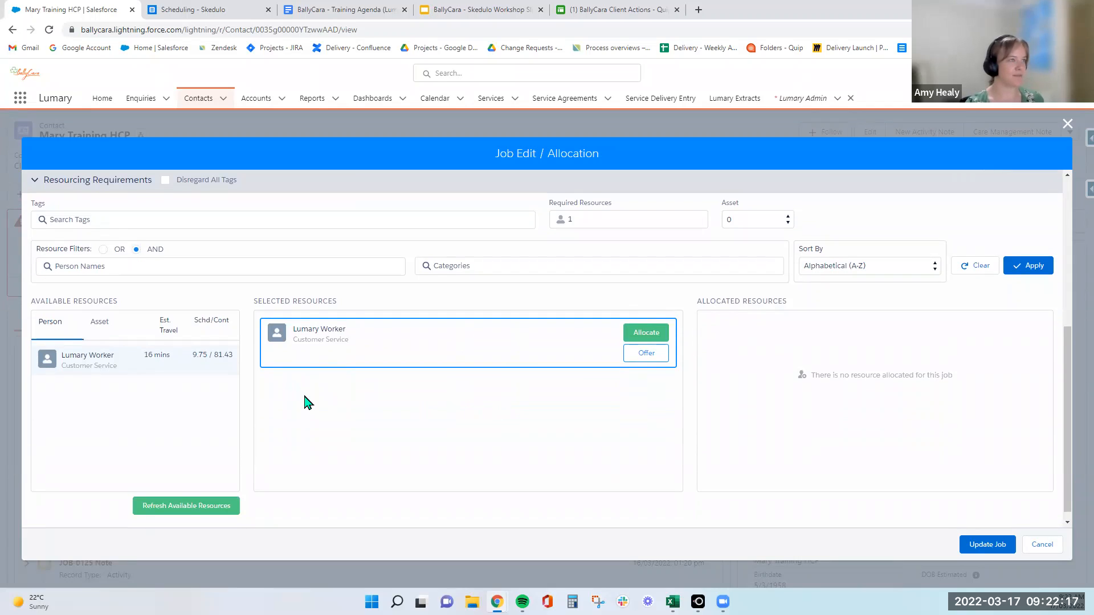
click(177, 8)
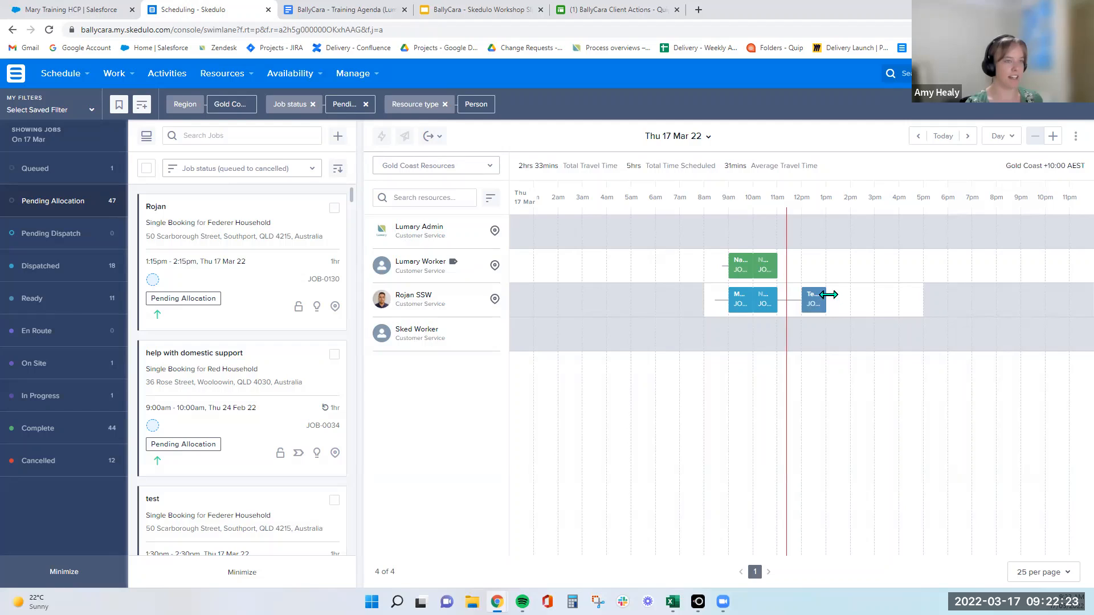
click(64, 13)
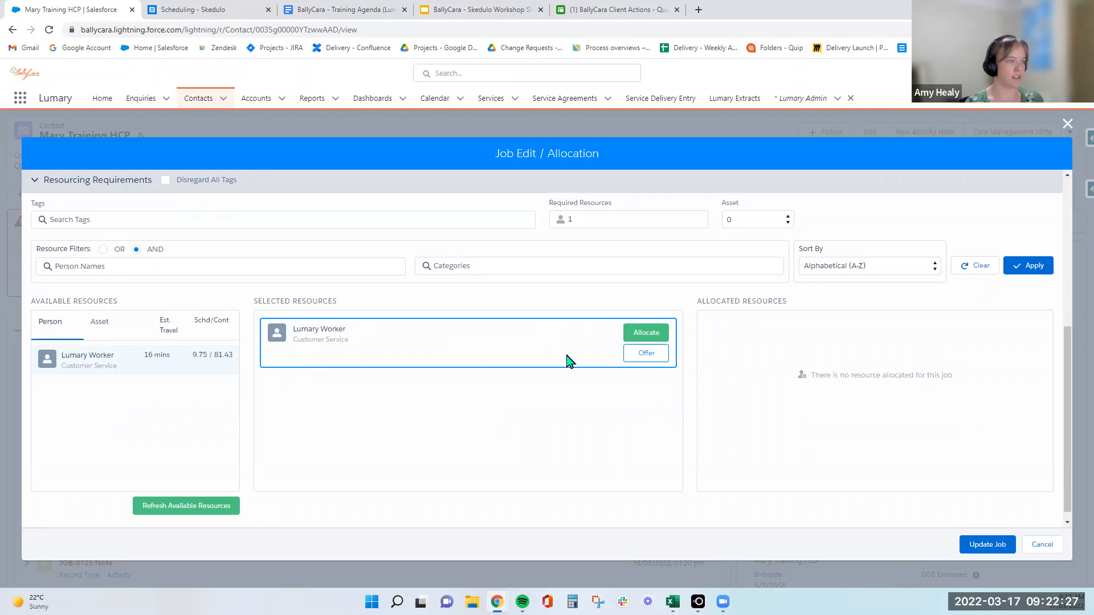
click(652, 334)
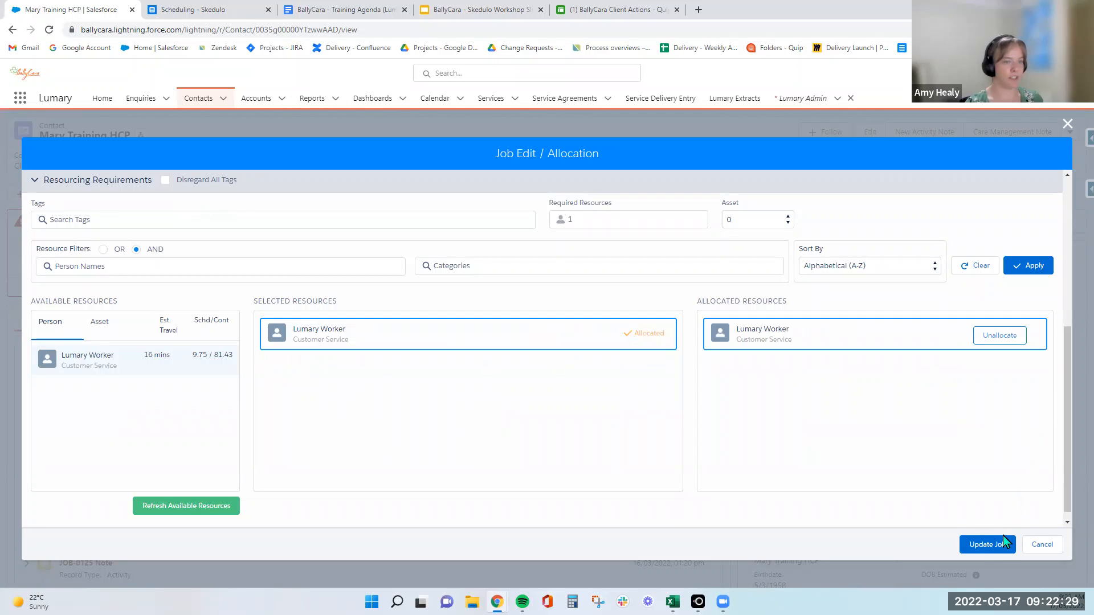
Update the job with ALL JOBS as the contract warning resolution, accept the job conflicts and go to the job details page.
click(995, 548)
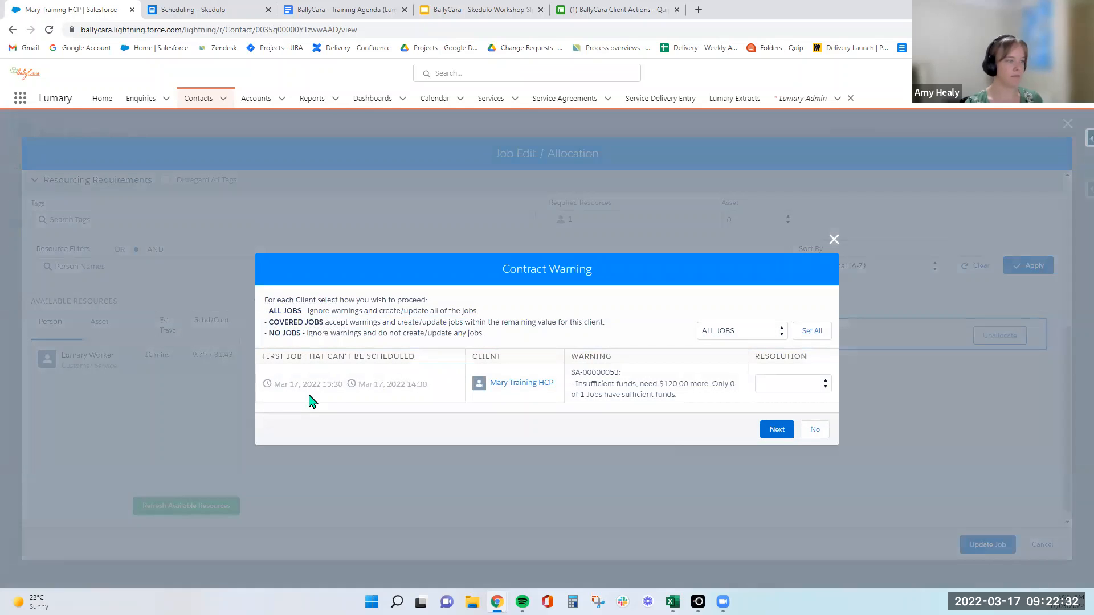
click(802, 335)
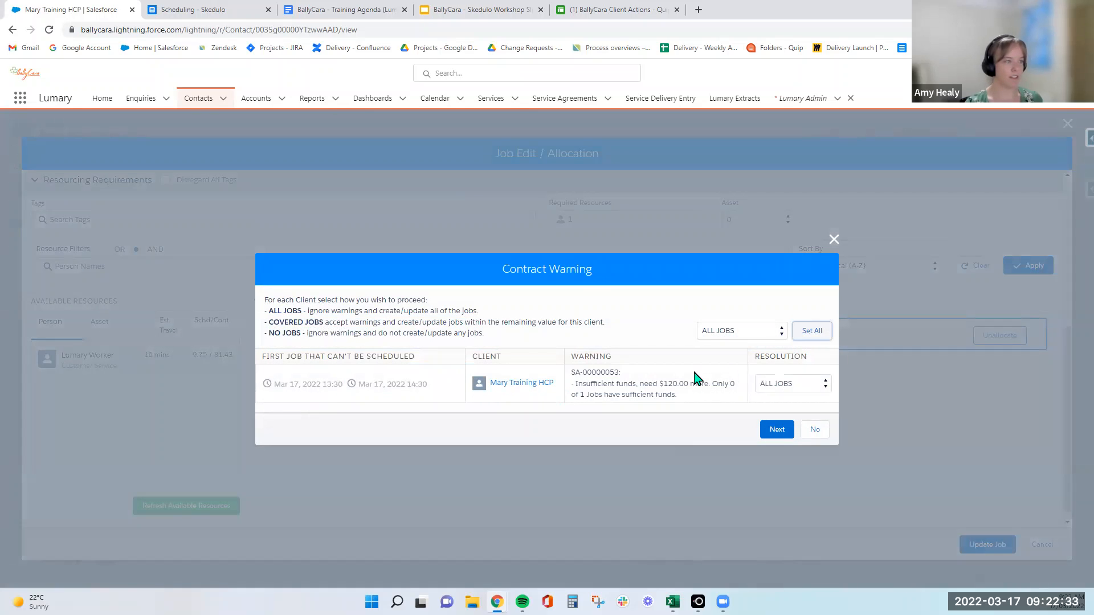
click(785, 434)
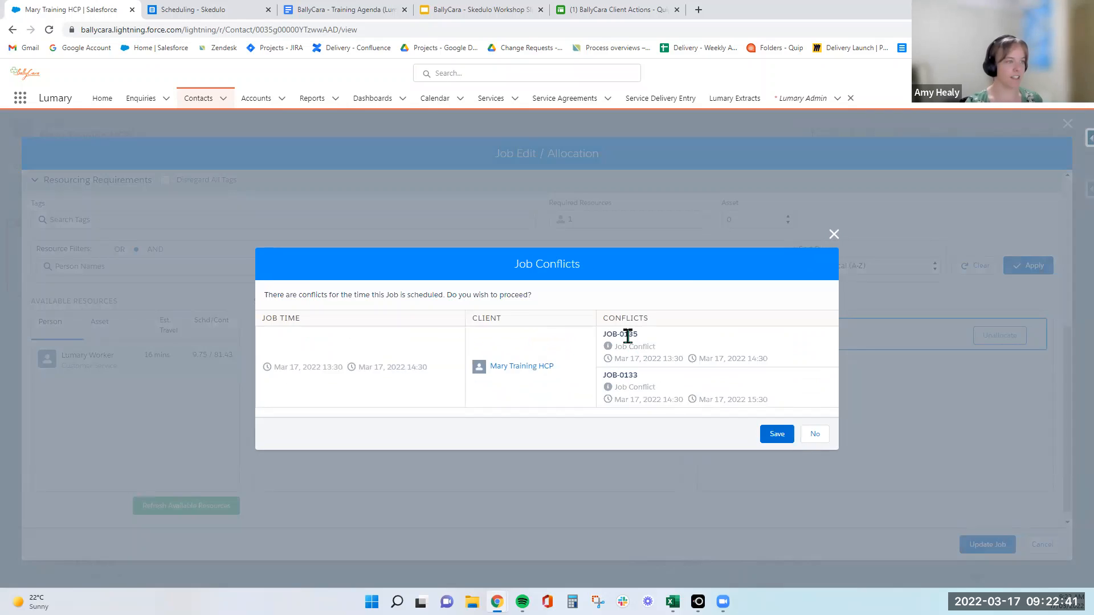
click(776, 435)
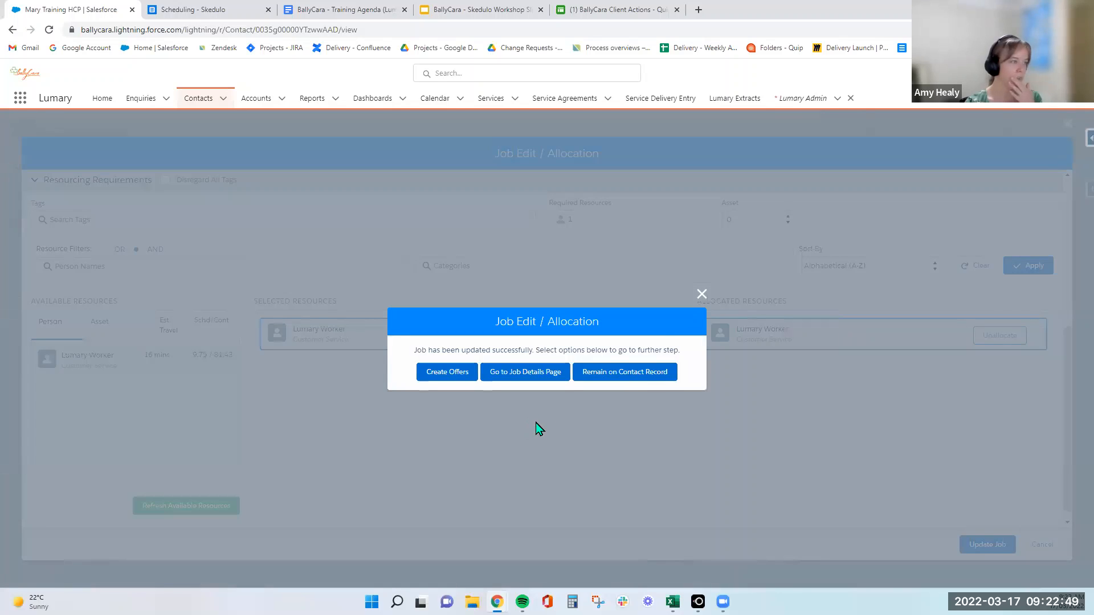
click(515, 380)
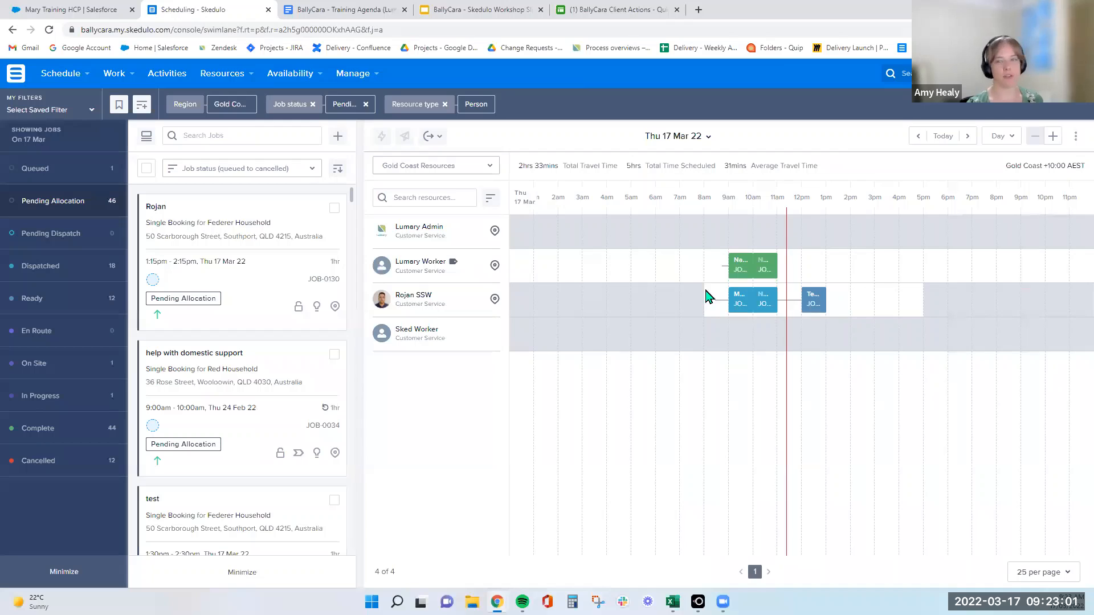
Switch back to Salesforce and choose to remain on the contact record after the job update.
click(63, 10)
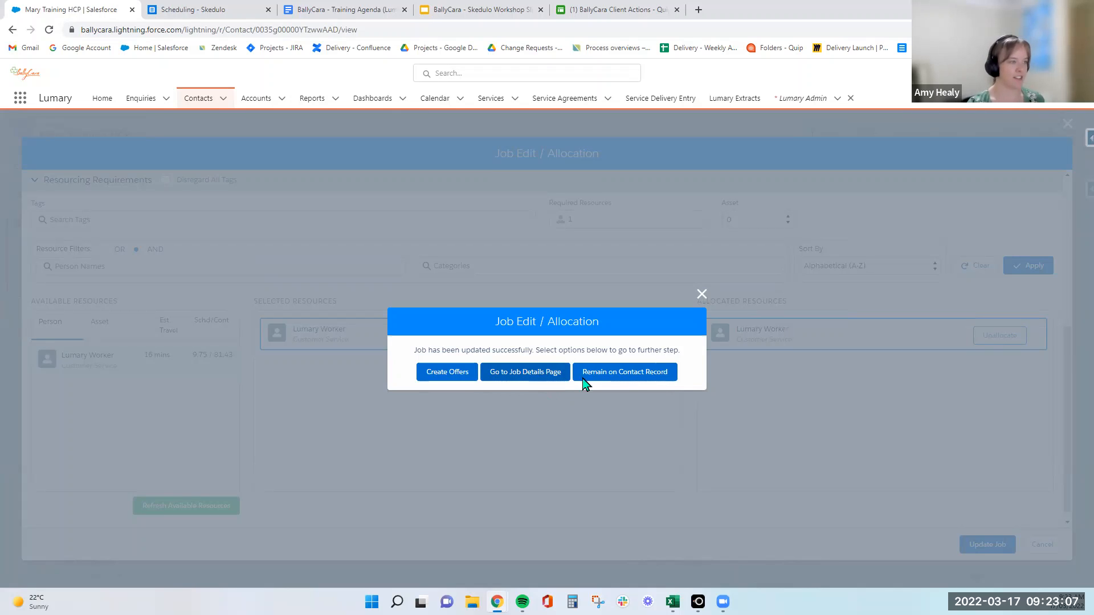
click(614, 377)
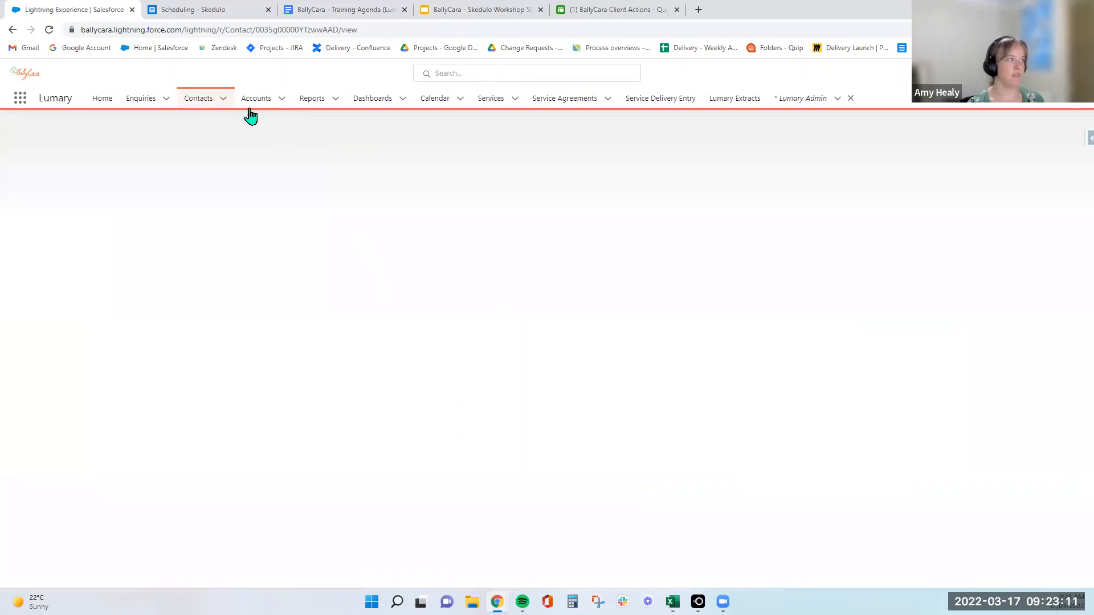
Switch to Skedulo, refresh the schedule and check the details of Lumary Worker's new early-afternoon job.
click(200, 14)
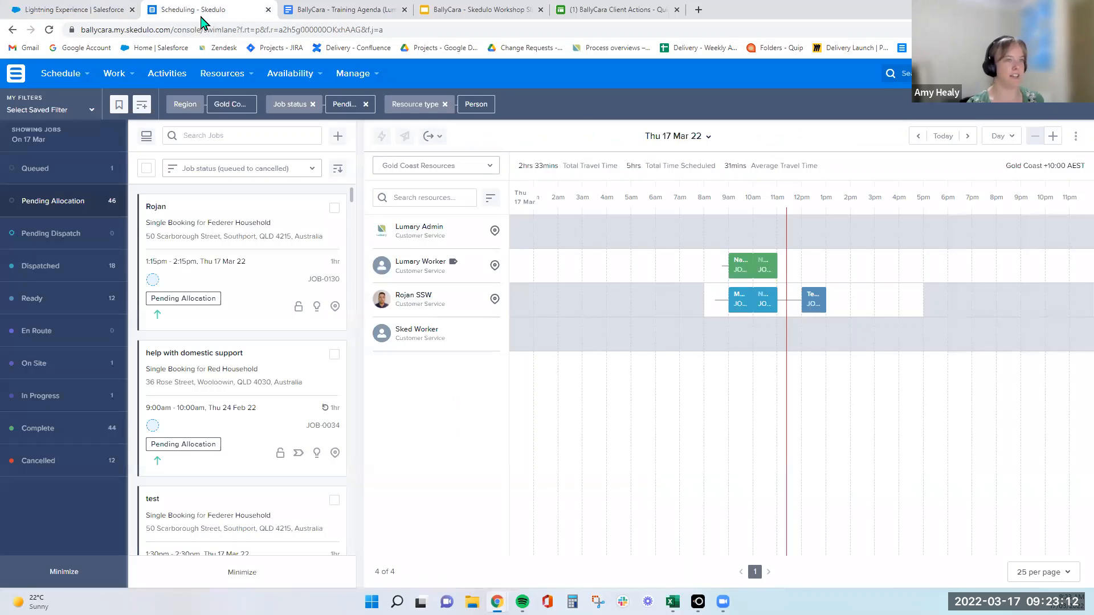
click(49, 30)
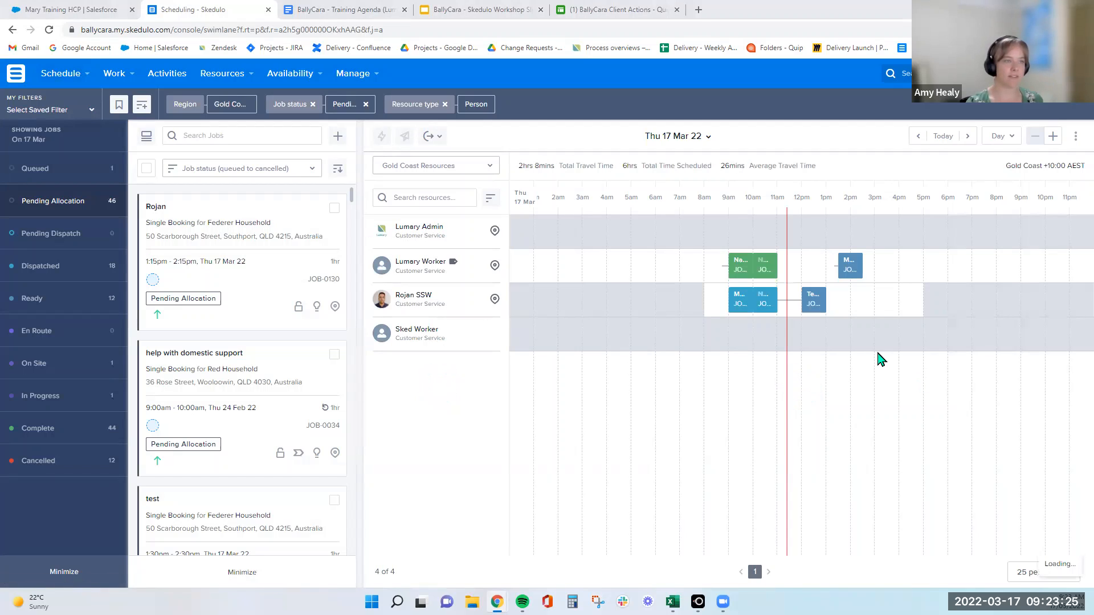
click(846, 272)
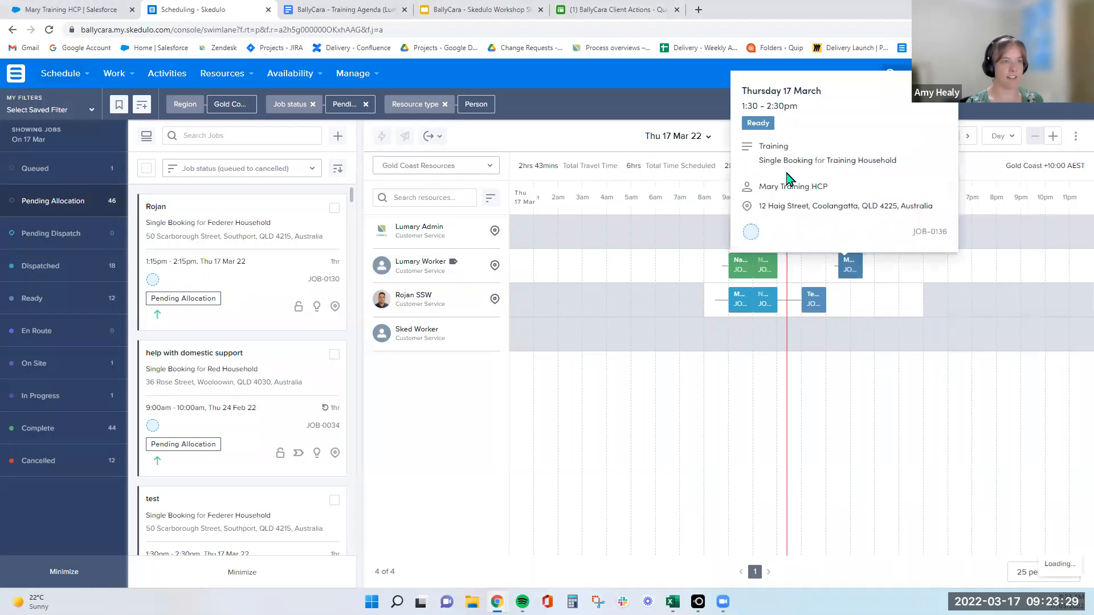
click(592, 117)
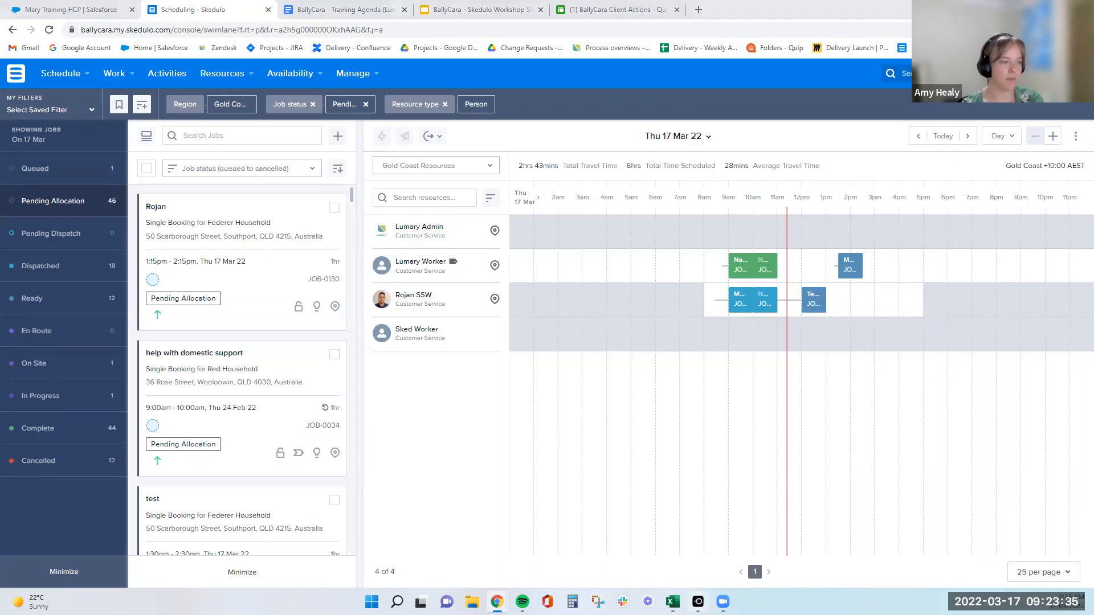
Review the training job in the LetsView phone mirror, then minimize it and return to the Salesforce contact record.
mouse_move(698, 602)
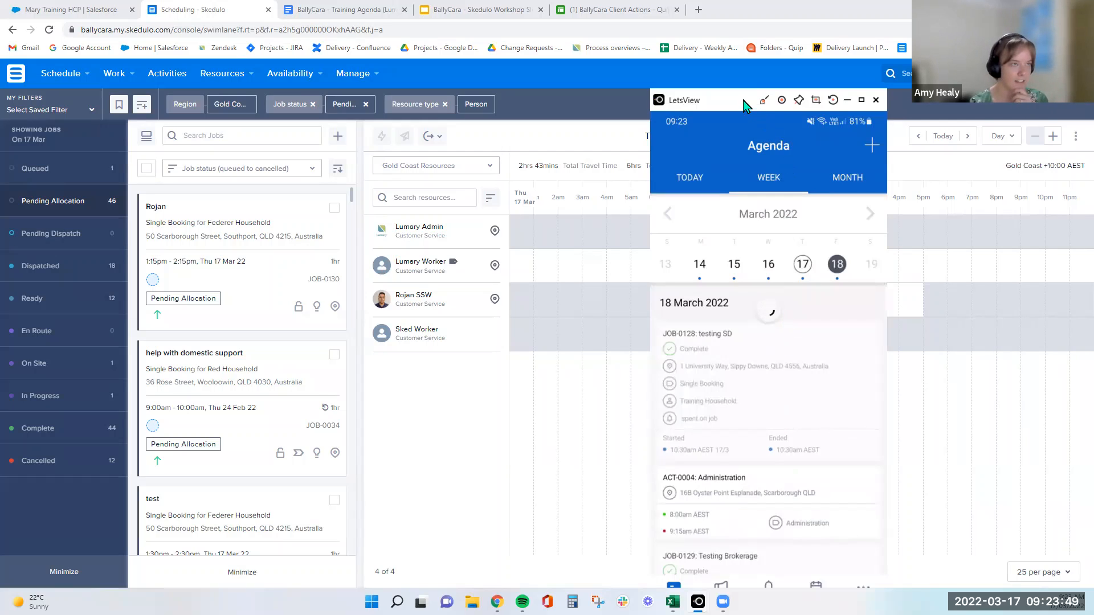
drag(743, 100, 603, 29)
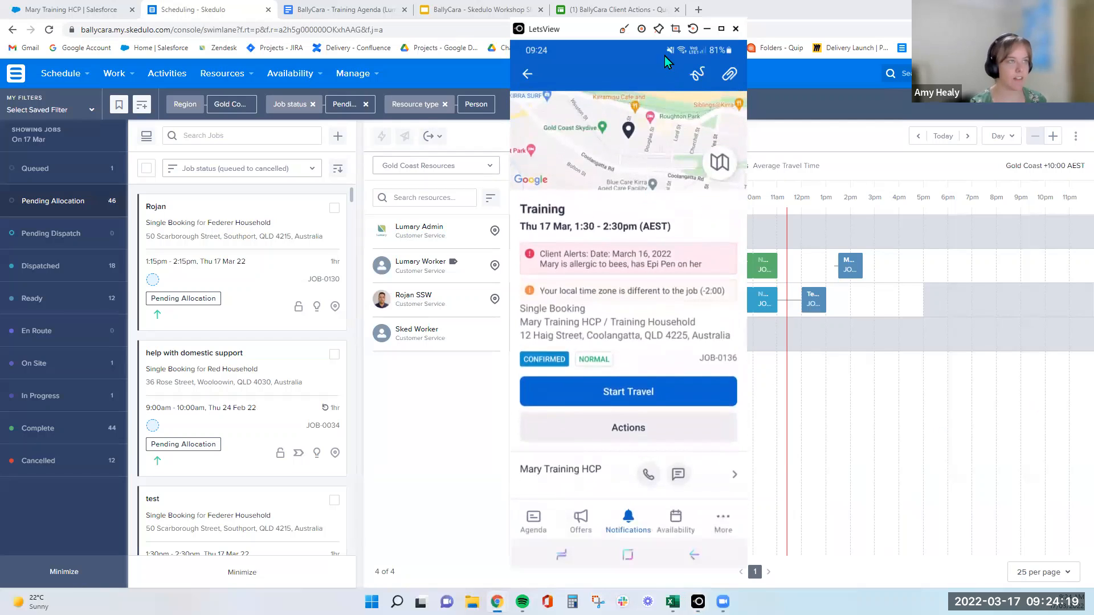
click(706, 30)
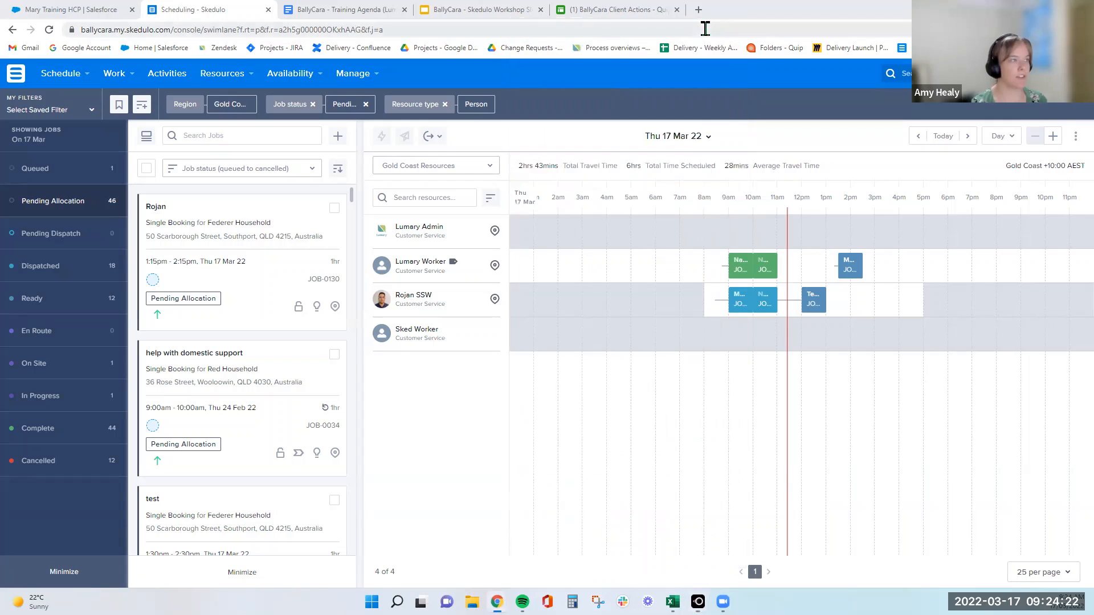
click(63, 10)
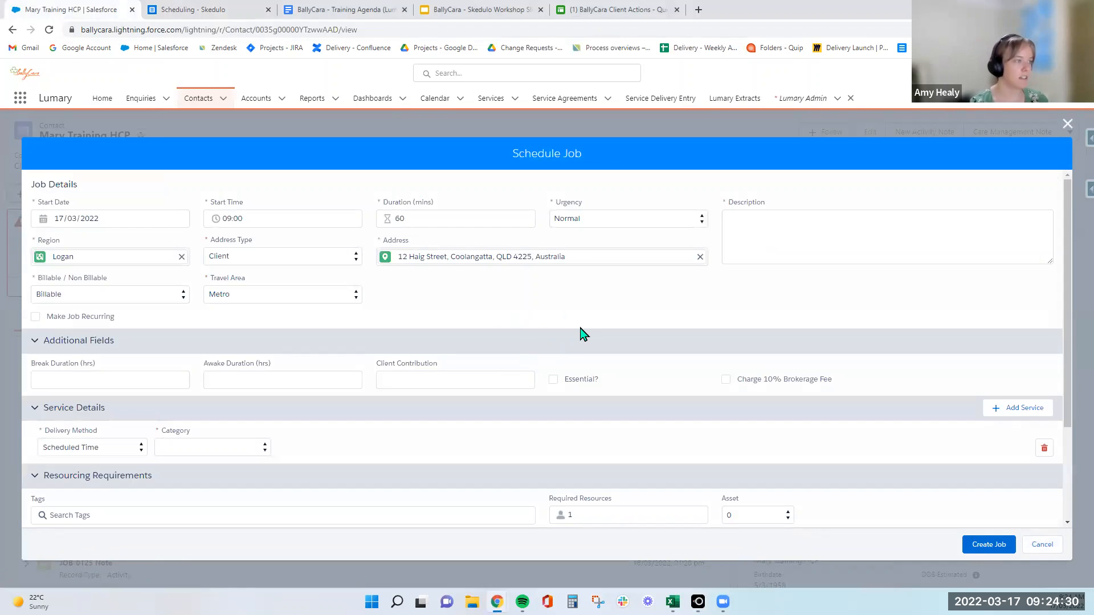
click(725, 380)
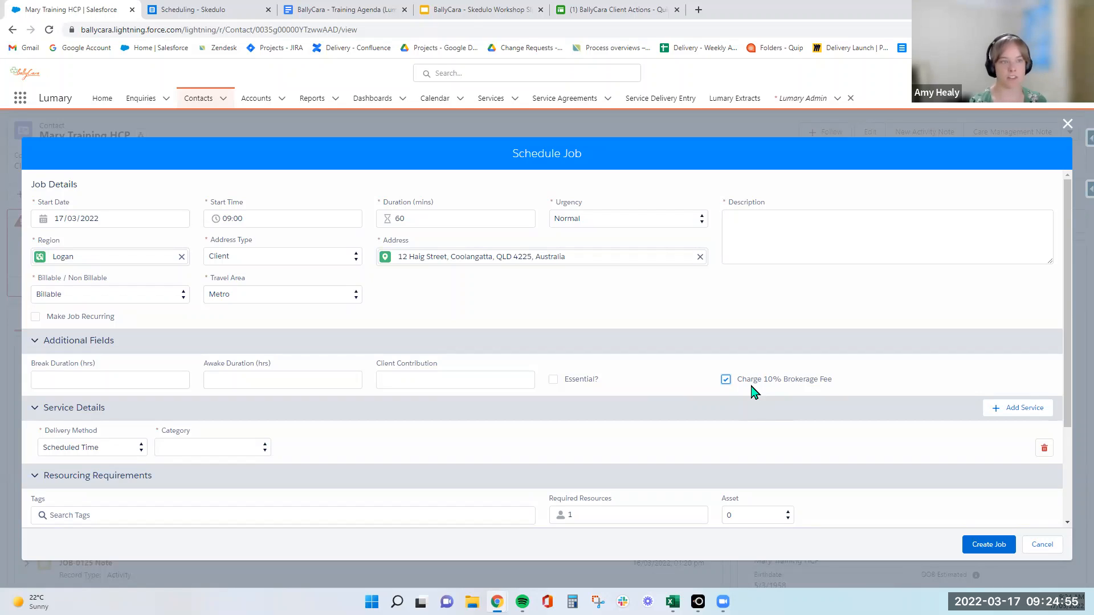
click(236, 453)
click(402, 451)
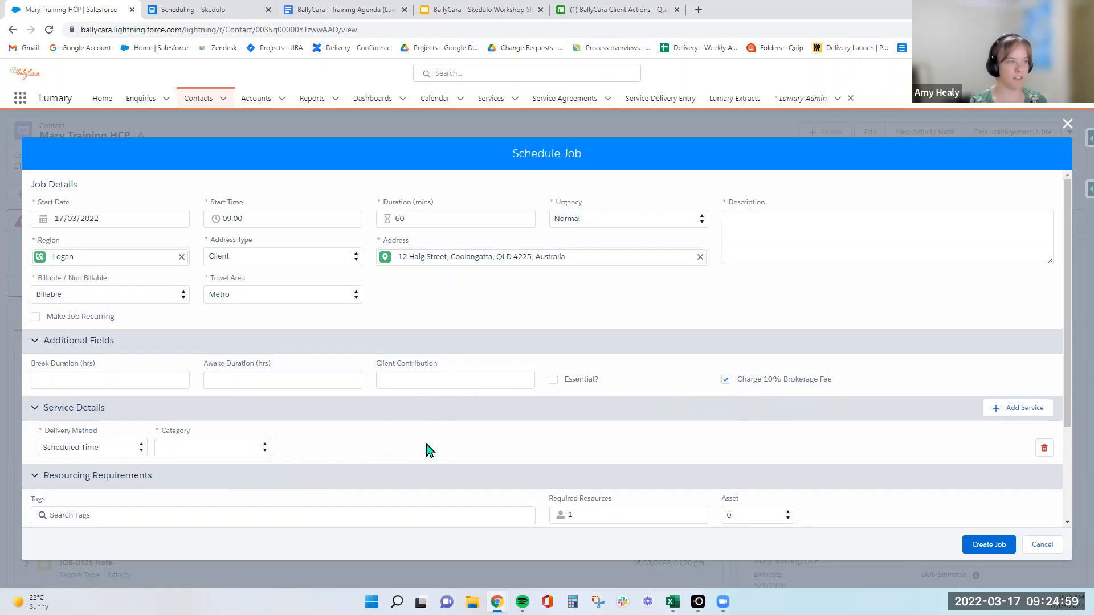
click(725, 379)
Set the new job's client contribution to 200 and its start time to 15:30.
click(482, 374)
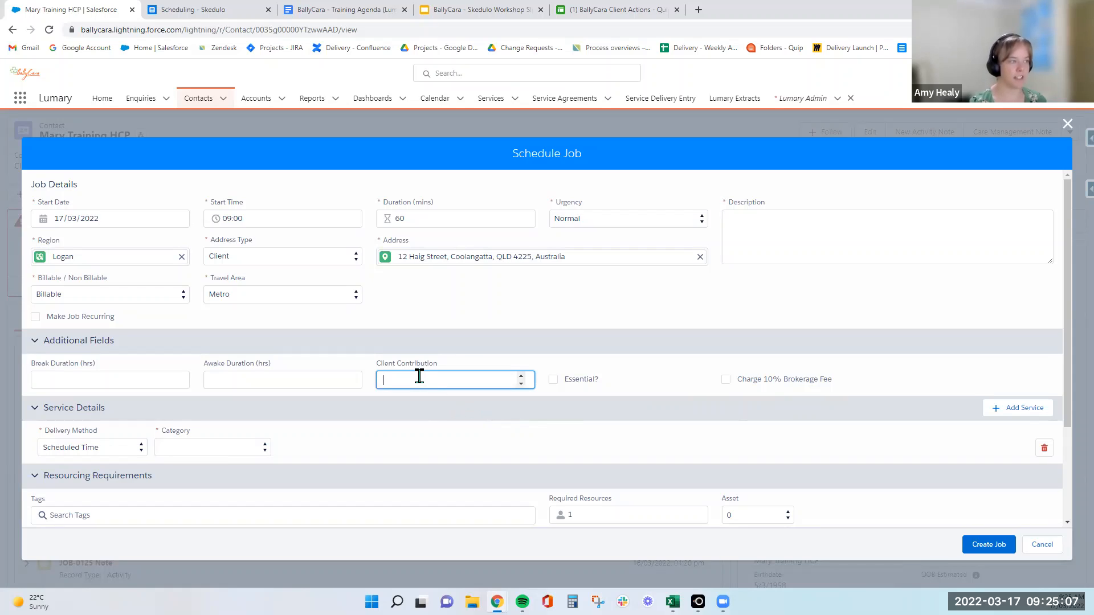
text(200)
click(277, 236)
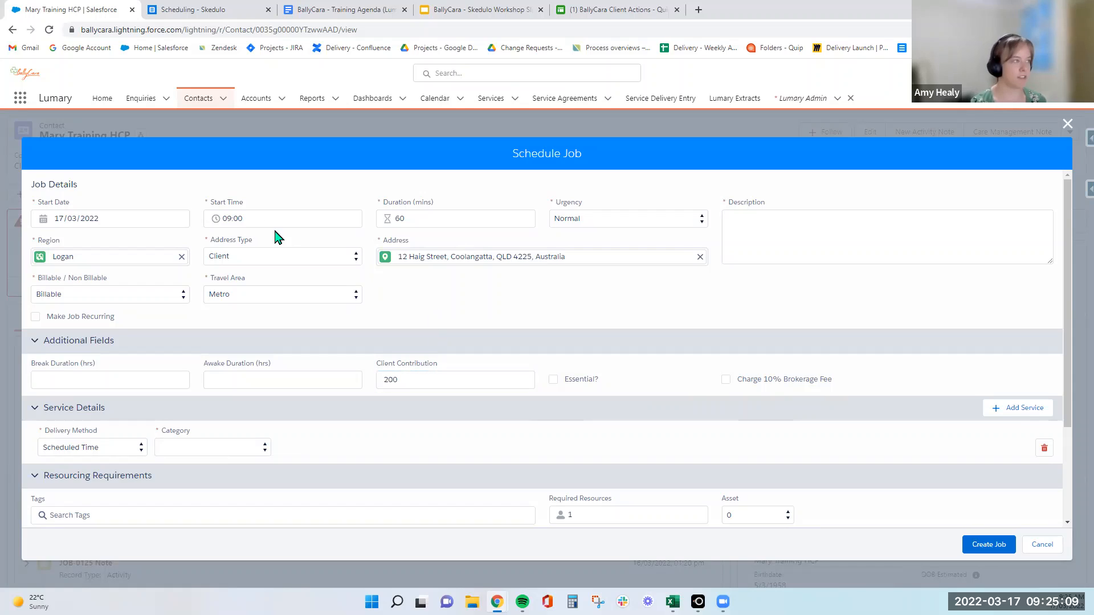
click(260, 217)
scroll(228, 296, down, 5)
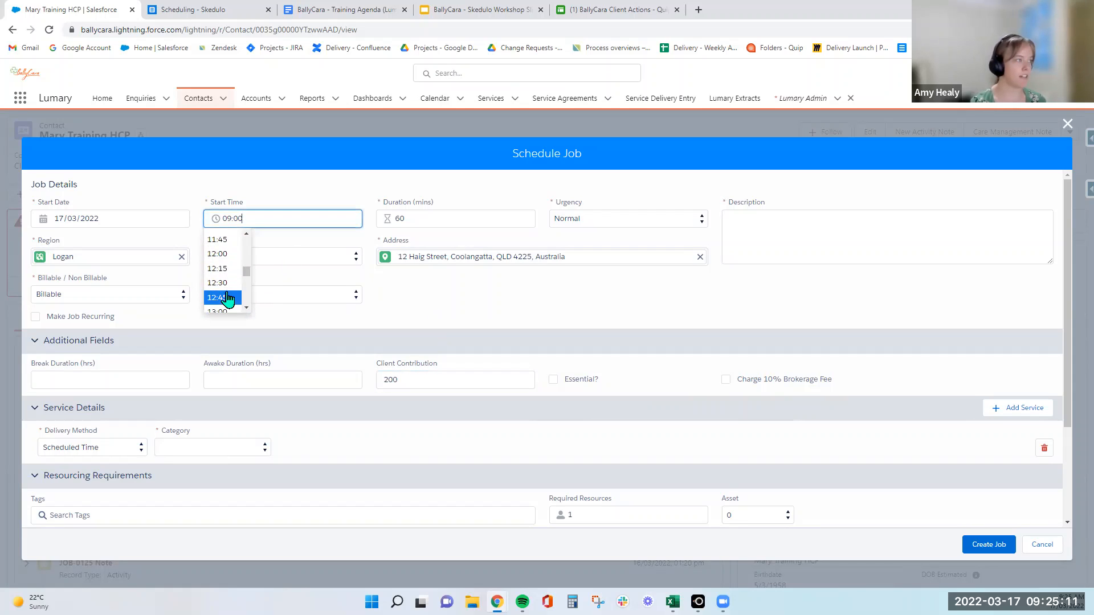
scroll(228, 298, down, 2)
click(221, 287)
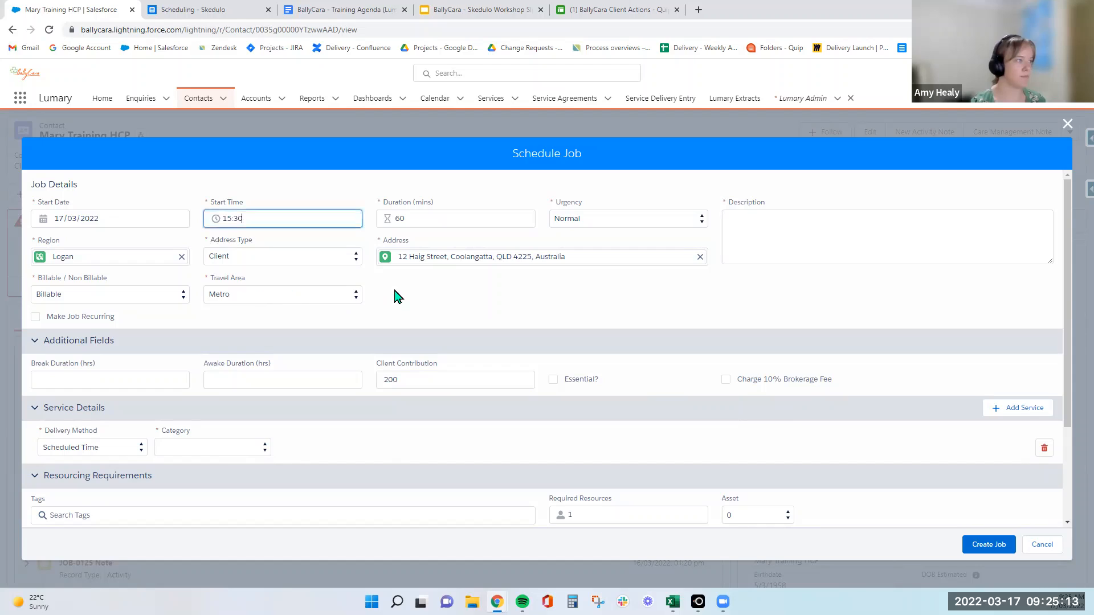
click(426, 295)
Enter "client contribution" as the job description and change the region to Gold Coast.
click(830, 226)
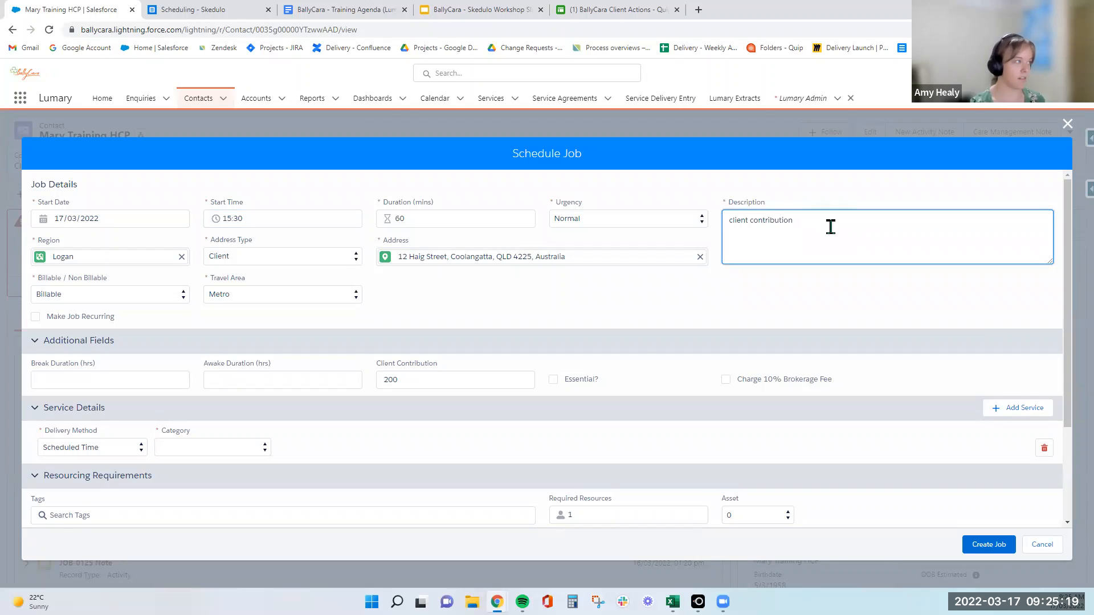
click(182, 257)
text(go)
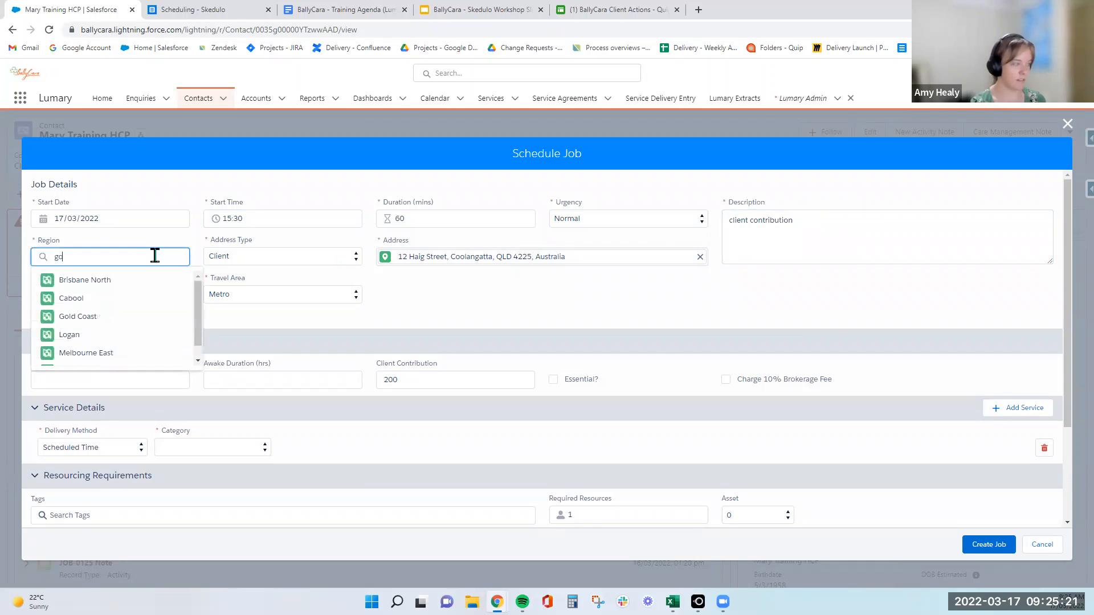
text(ld)
click(142, 282)
Set the service to Workers Actual Time delivery, the Home Care Package category and the BallyCara Head Office service agreement item.
click(201, 449)
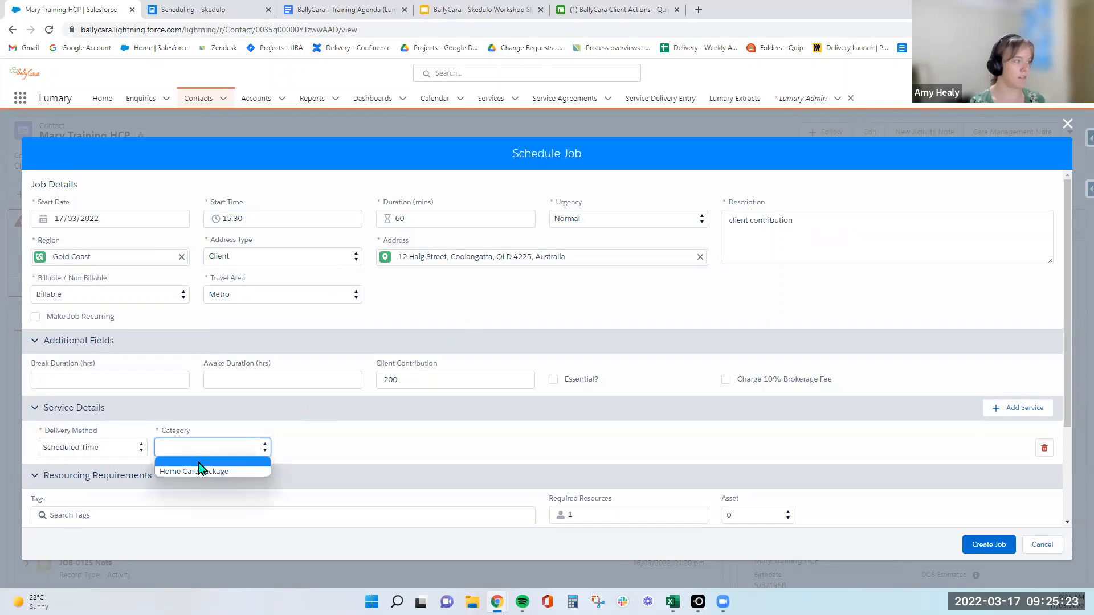
click(91, 447)
click(80, 468)
click(212, 447)
click(194, 471)
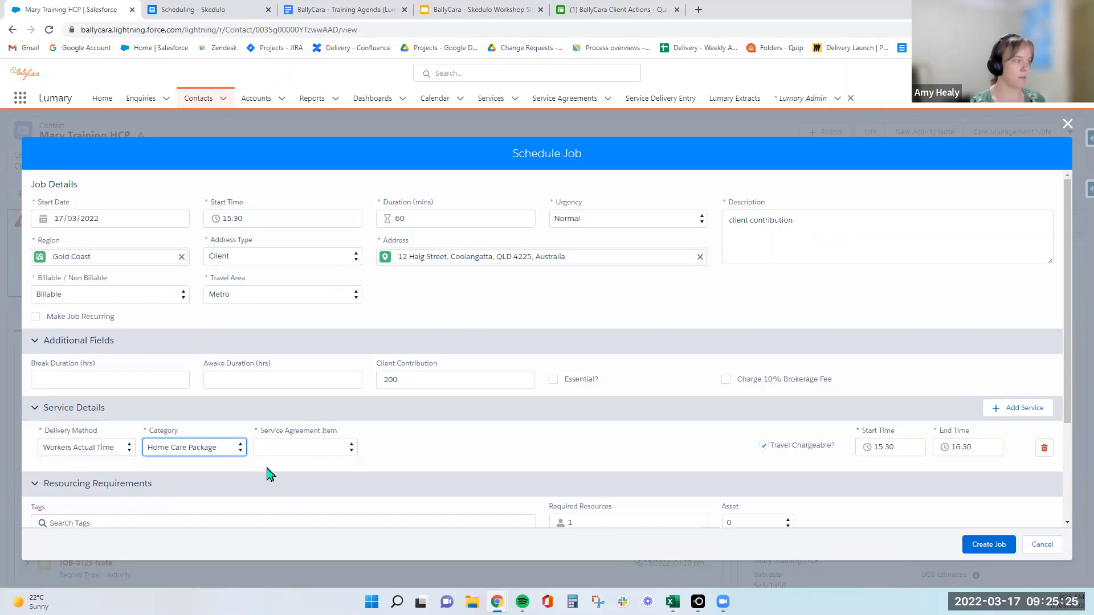
click(325, 449)
click(323, 482)
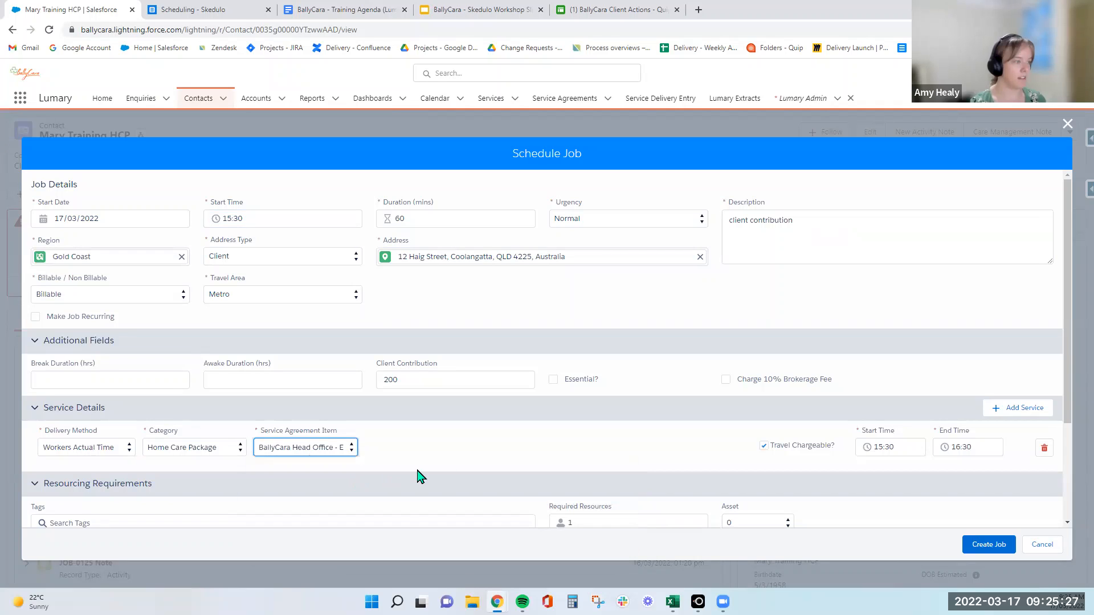
Remove the Spanish tag and create the job, resolving the contract warning with ALL JOBS and saving despite the job conflict.
scroll(576, 444, down, 2)
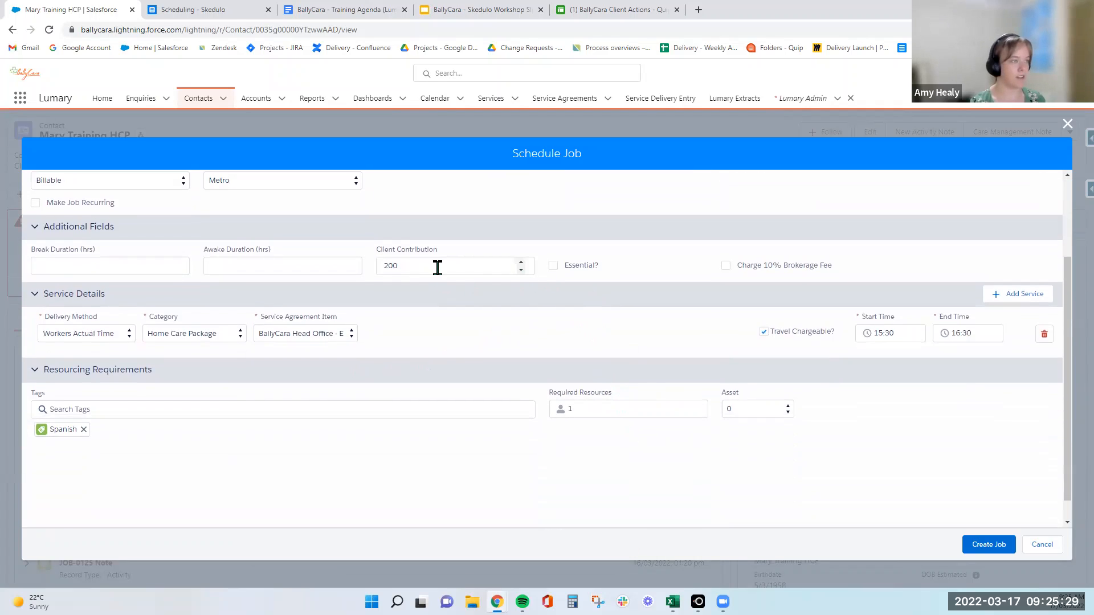
click(83, 429)
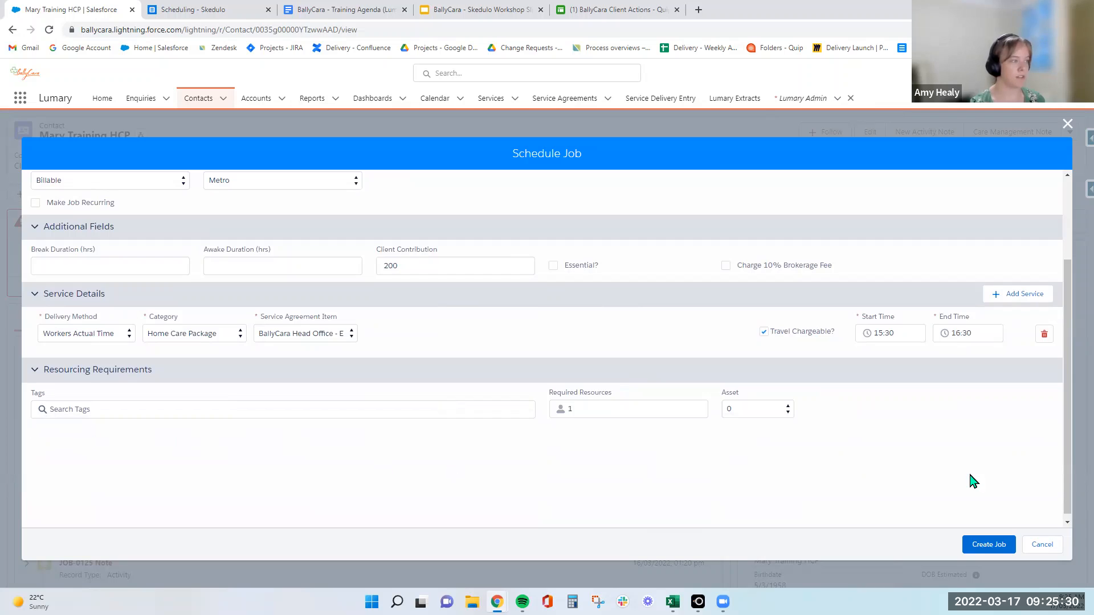
click(1005, 542)
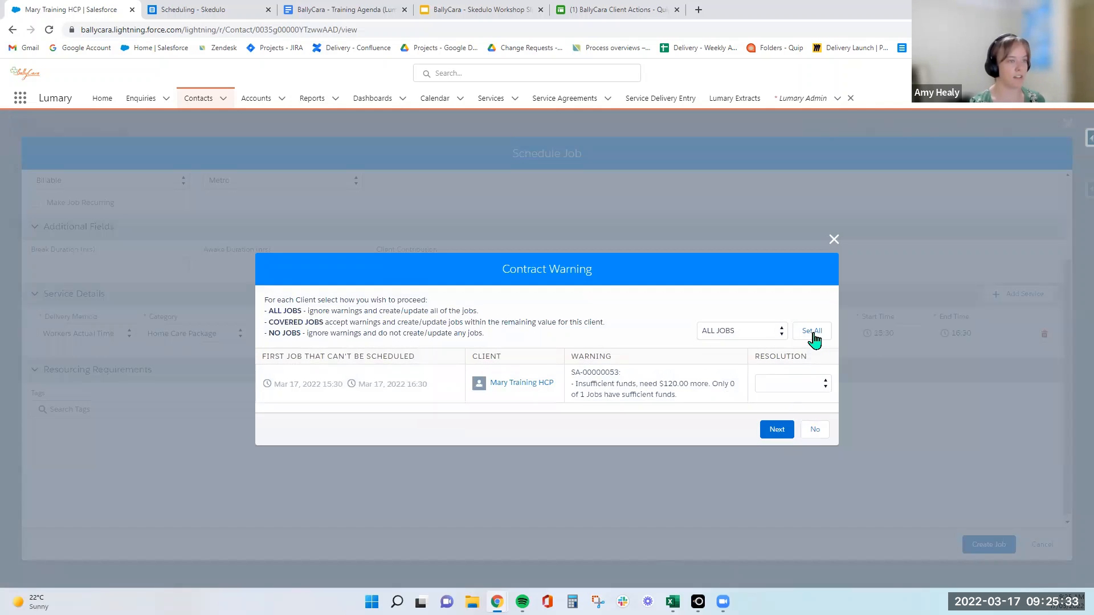
click(812, 332)
click(776, 430)
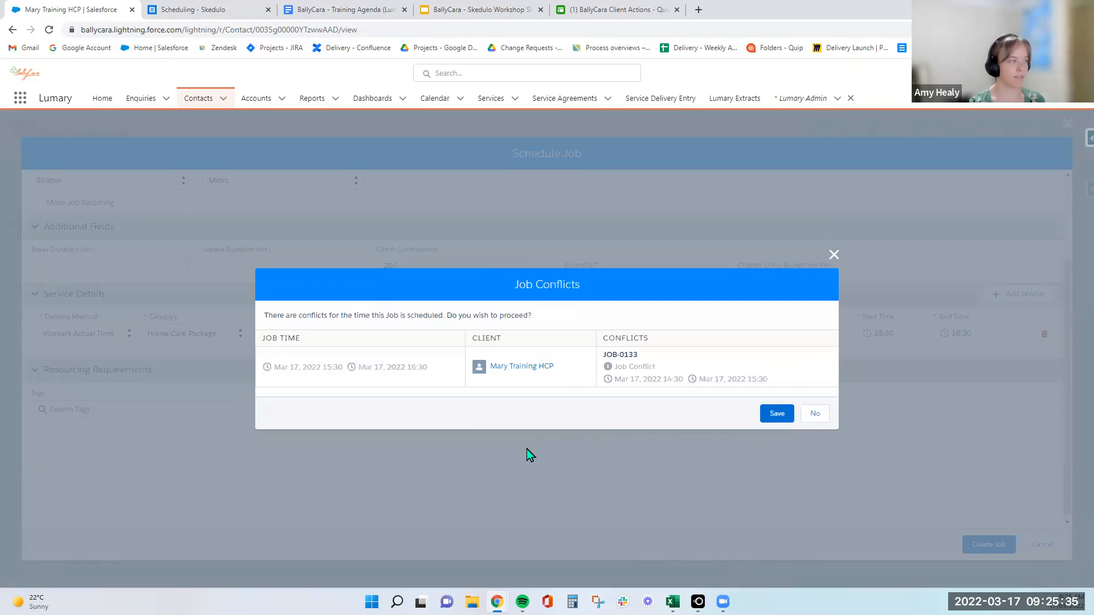
click(777, 413)
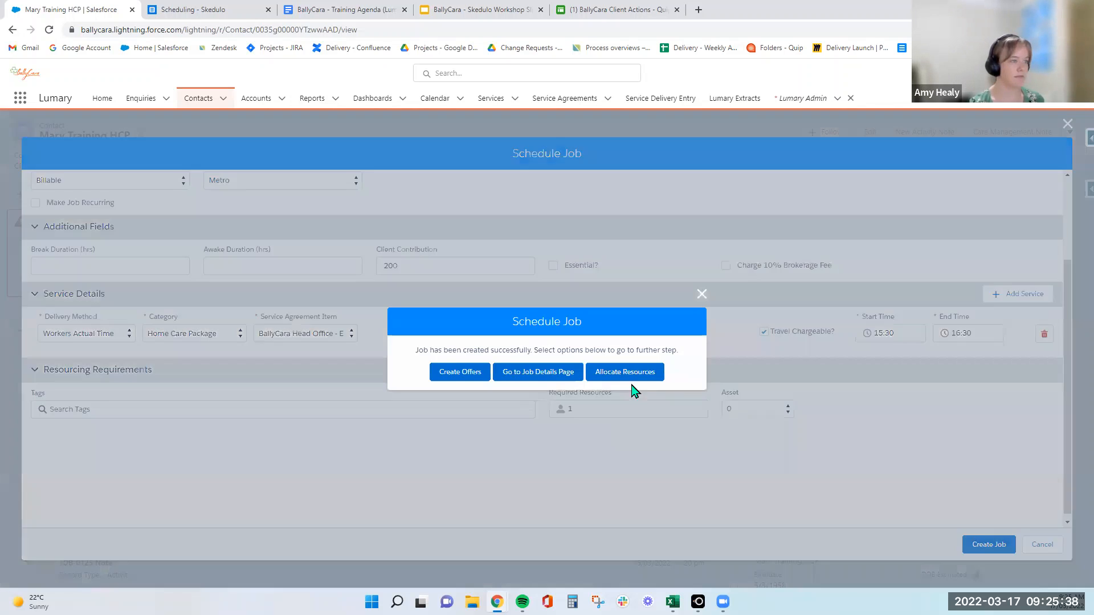
Open resource allocation for the client contribution job and allocate Lumary Worker to it.
click(623, 373)
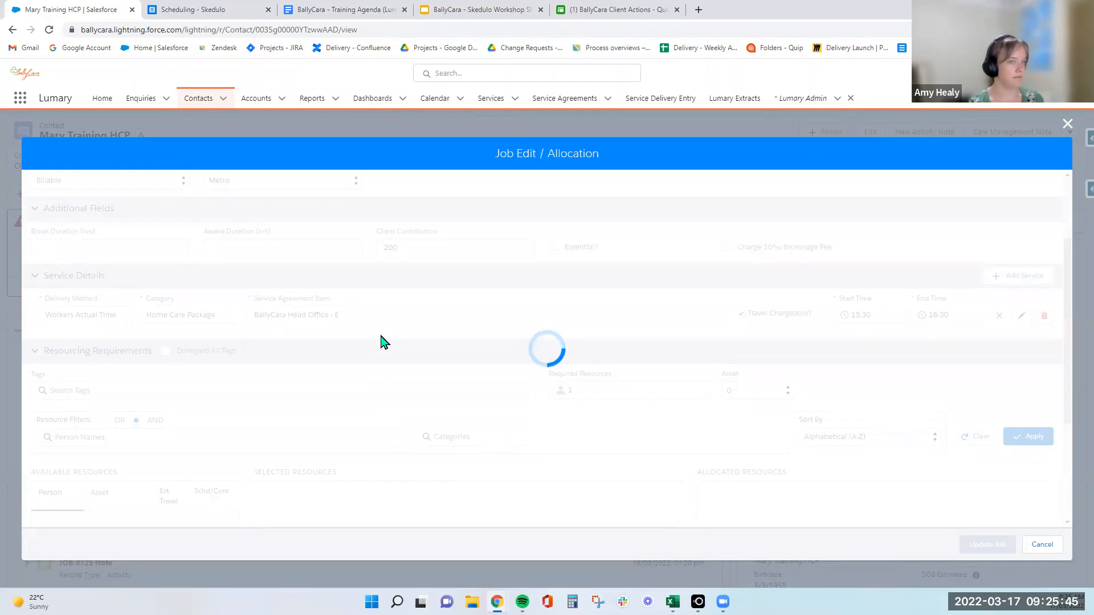
scroll(364, 347, down, 2)
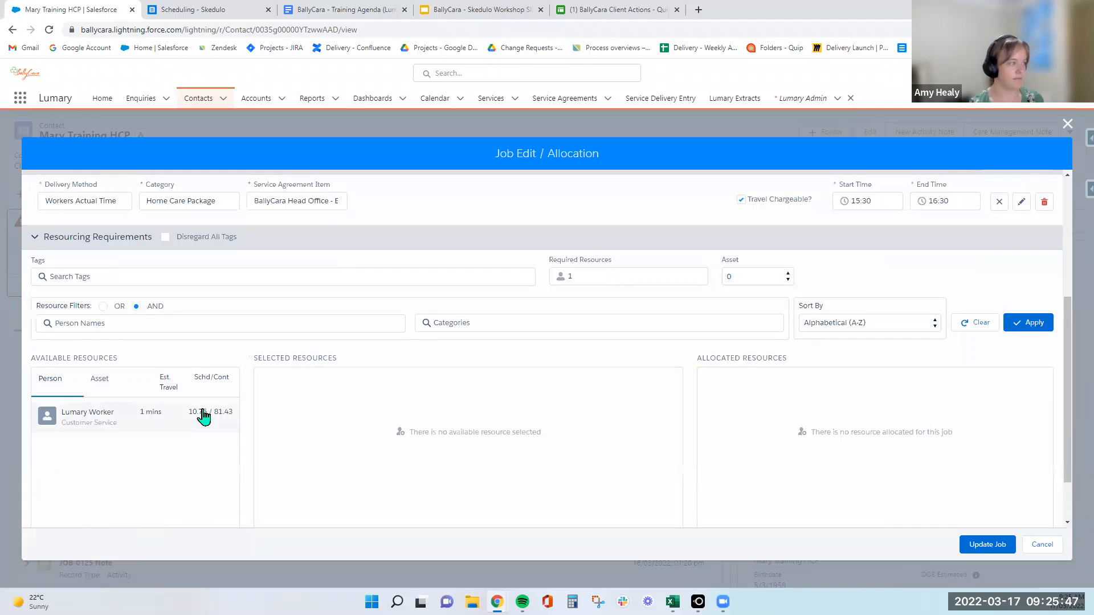
click(204, 416)
click(627, 388)
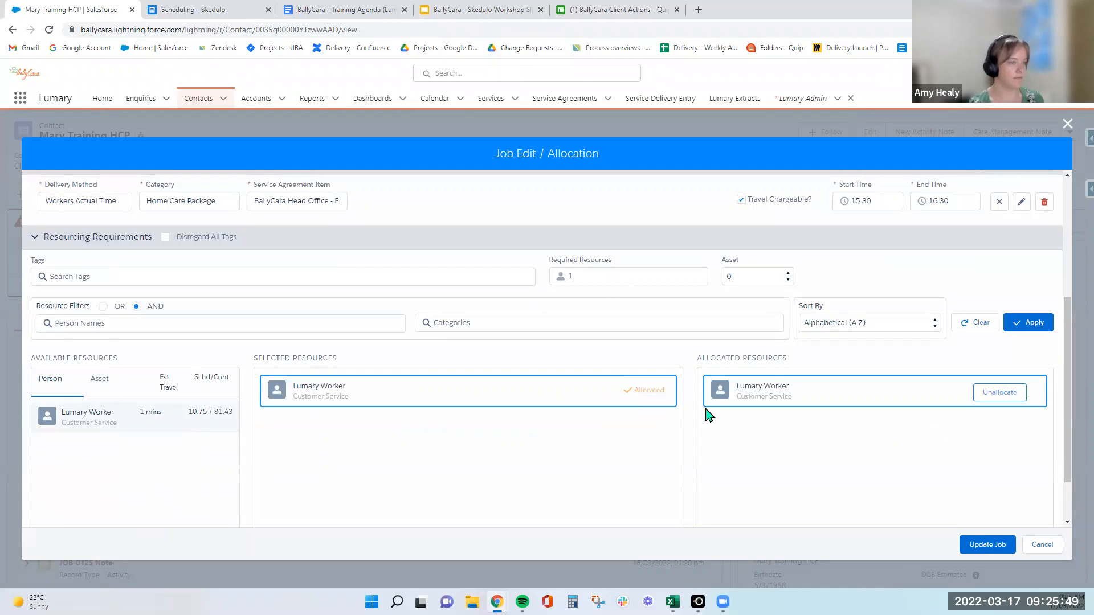
Update the allocated job with ALL JOBS for the contract warning, accept the job conflicts and remain on the contact record.
click(984, 542)
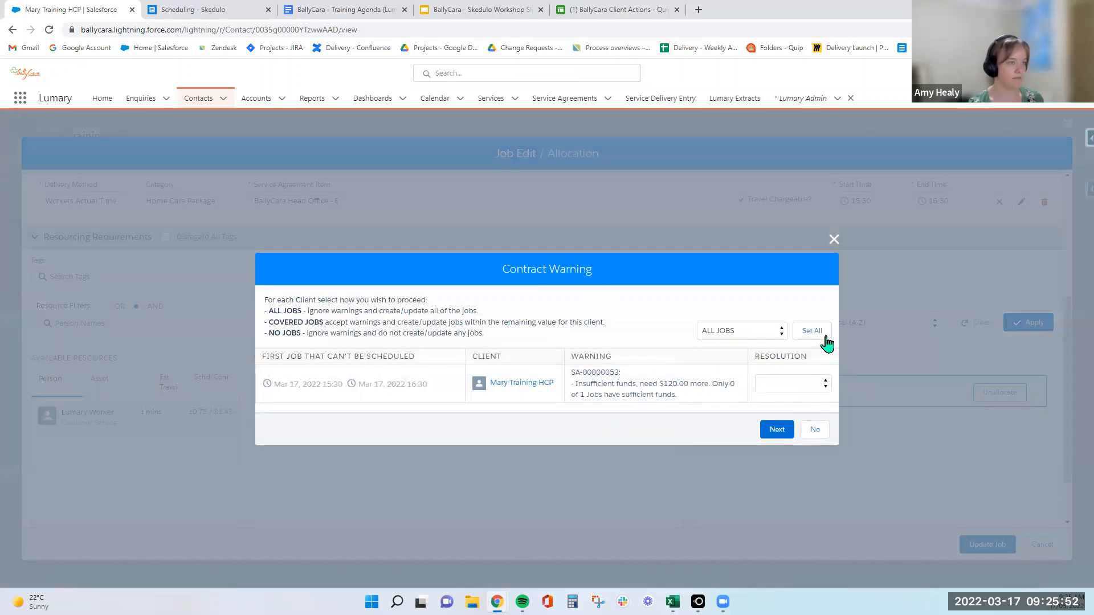
click(812, 331)
click(777, 429)
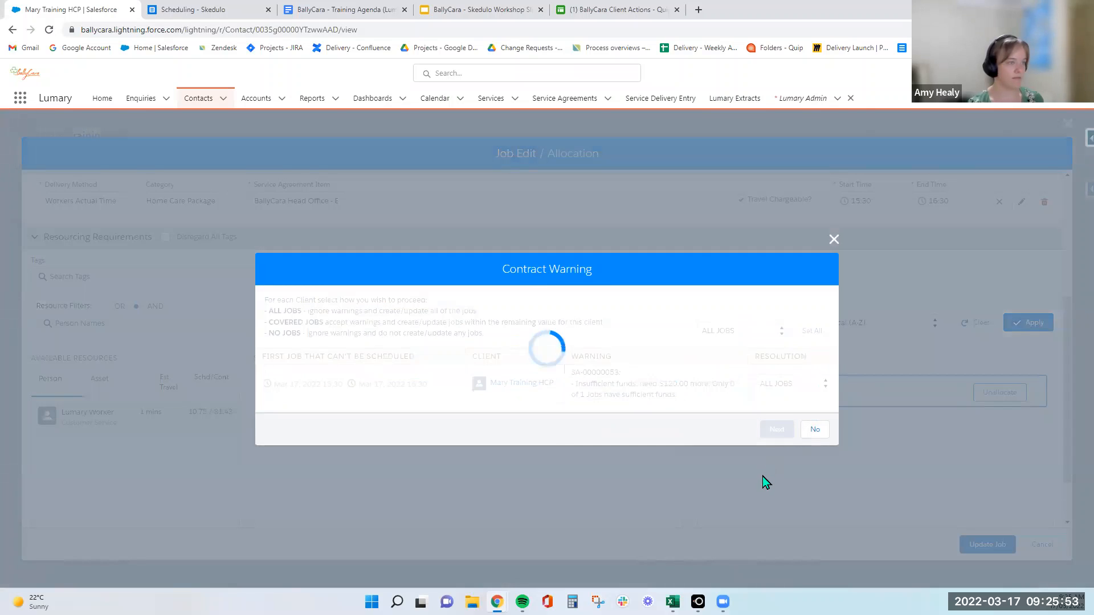
click(772, 415)
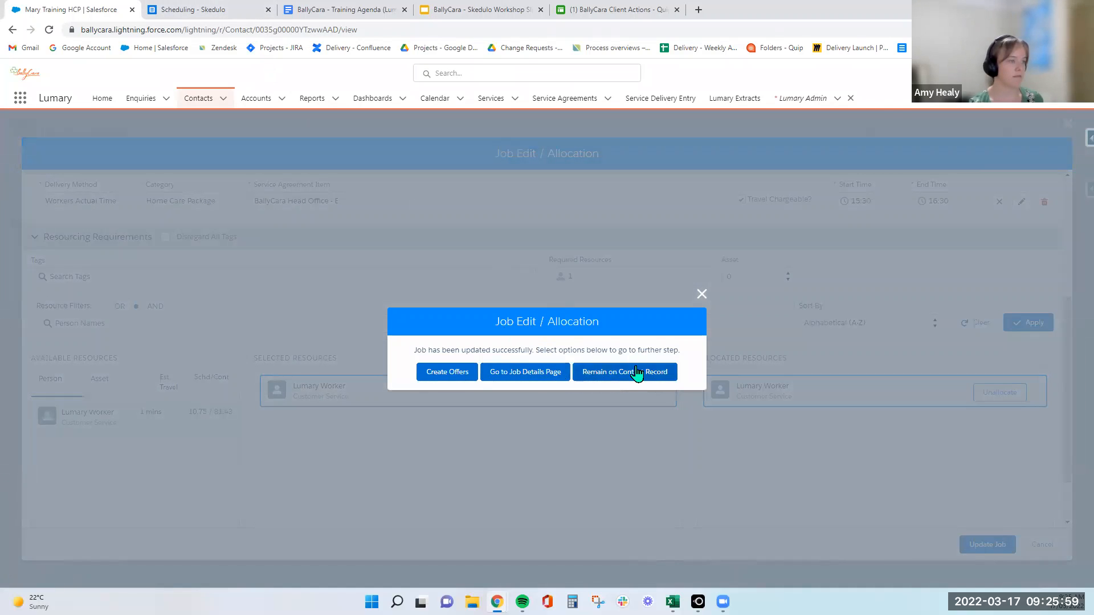
click(637, 373)
Switch to Skedulo, refresh the schedule and bring up the LetsView phone mirror over it.
key(ctrl+Tab)
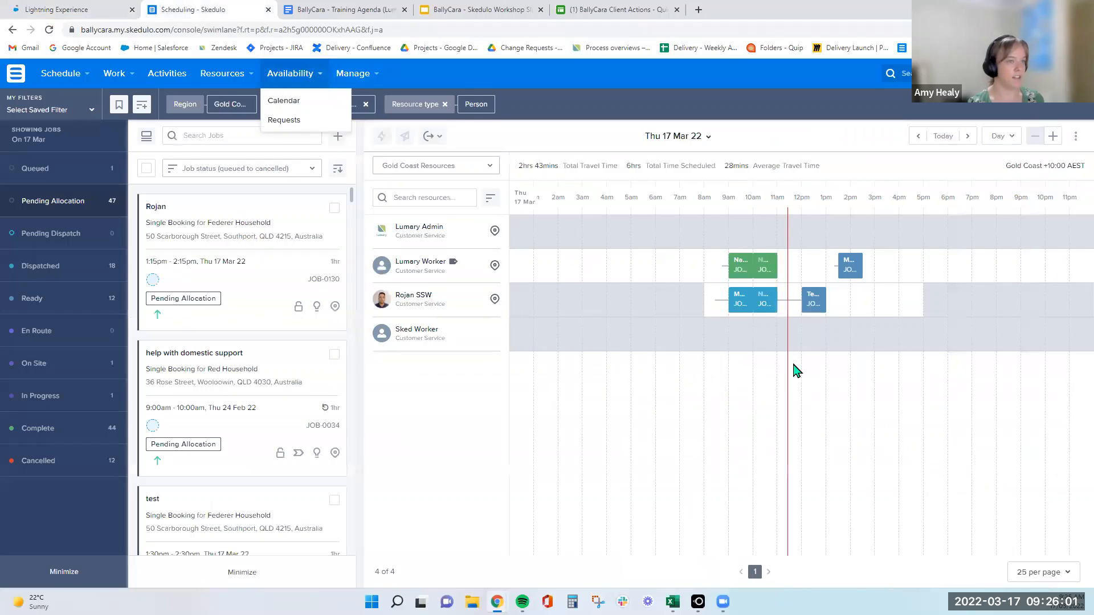
click(49, 29)
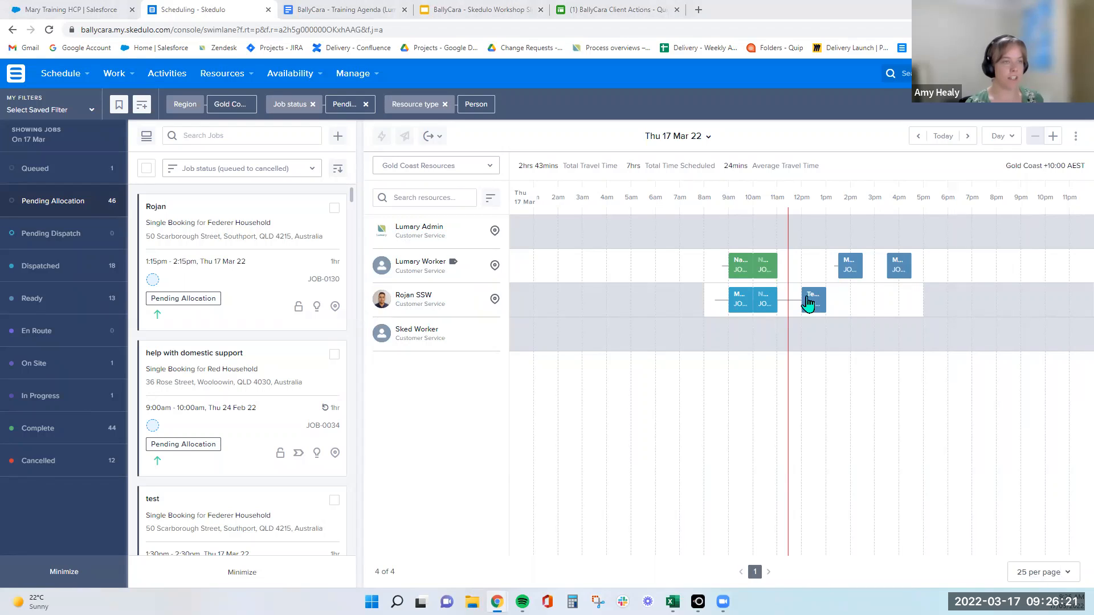
mouse_move(698, 602)
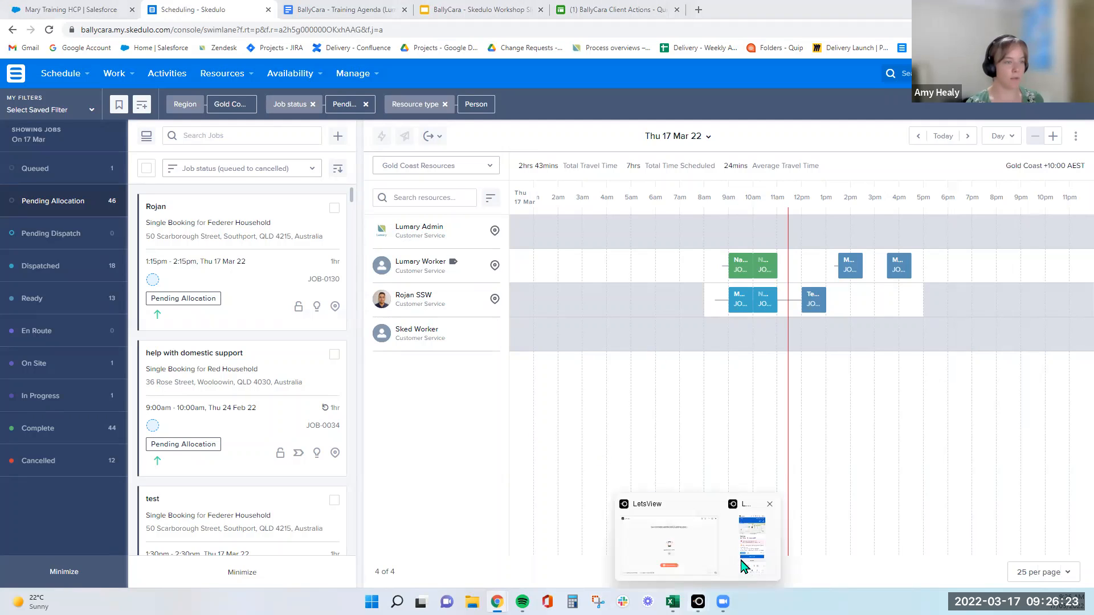
click(751, 545)
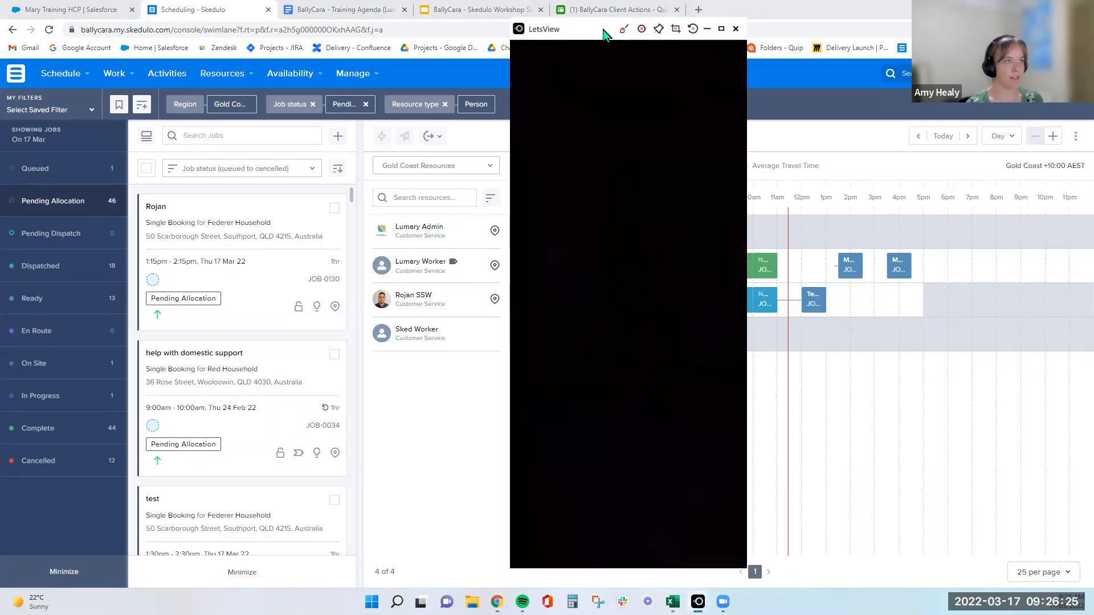
drag(606, 22, 606, 7)
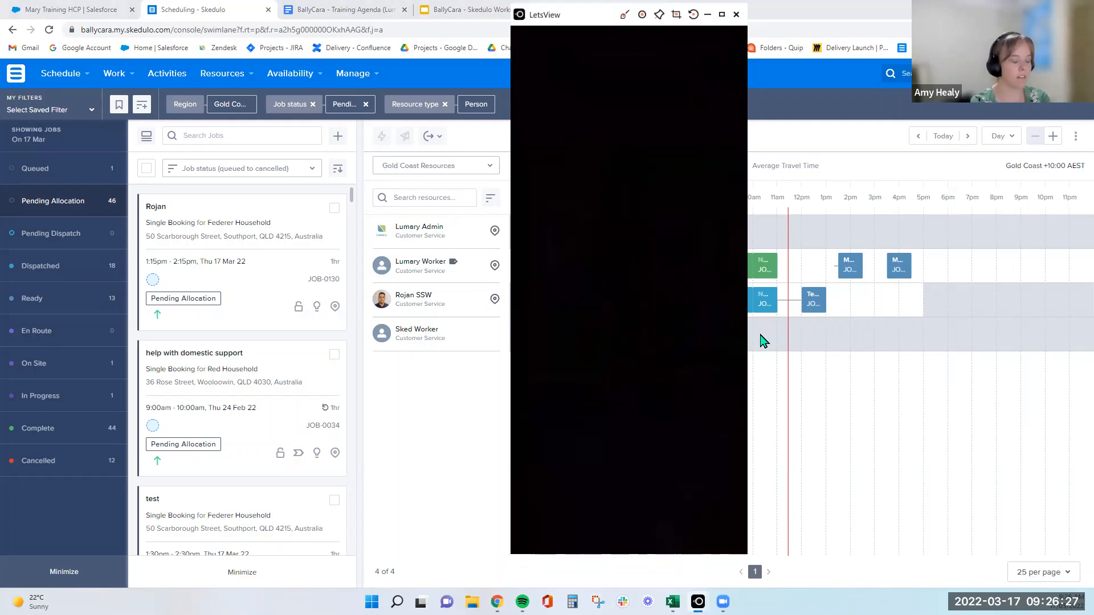